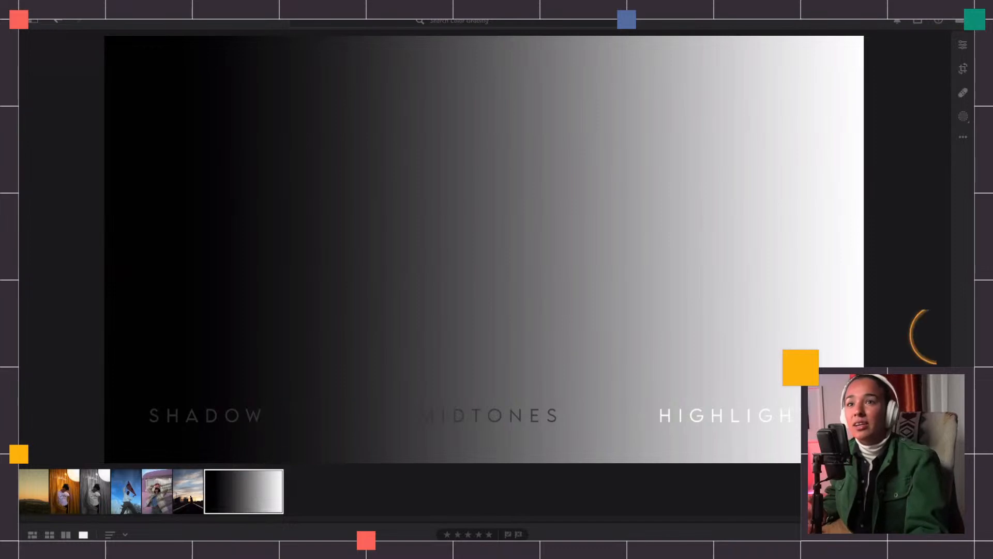
Open the editing controls for the gradient image and look at the Color Mixer settings within the Color section.
left_click(961, 46)
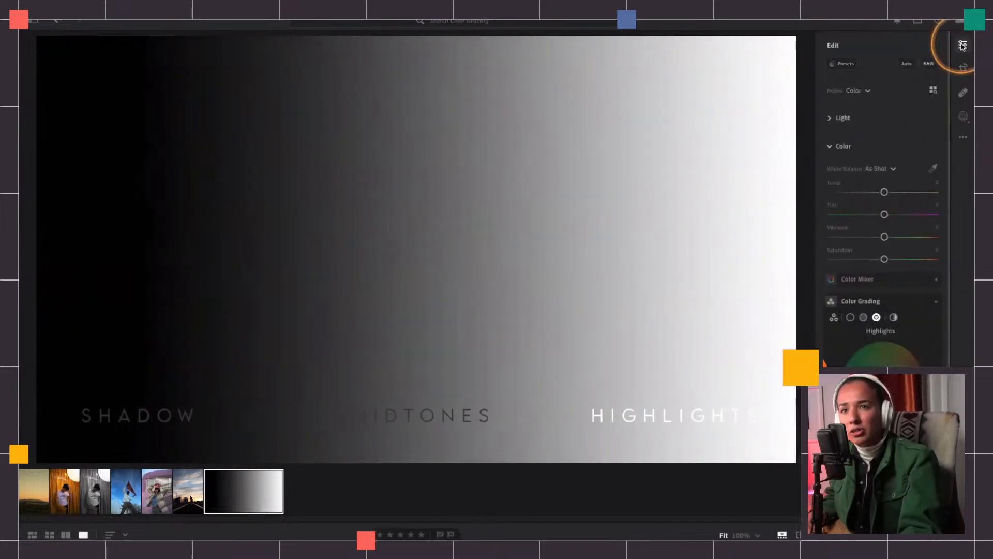
left_click(831, 147)
left_click(831, 147)
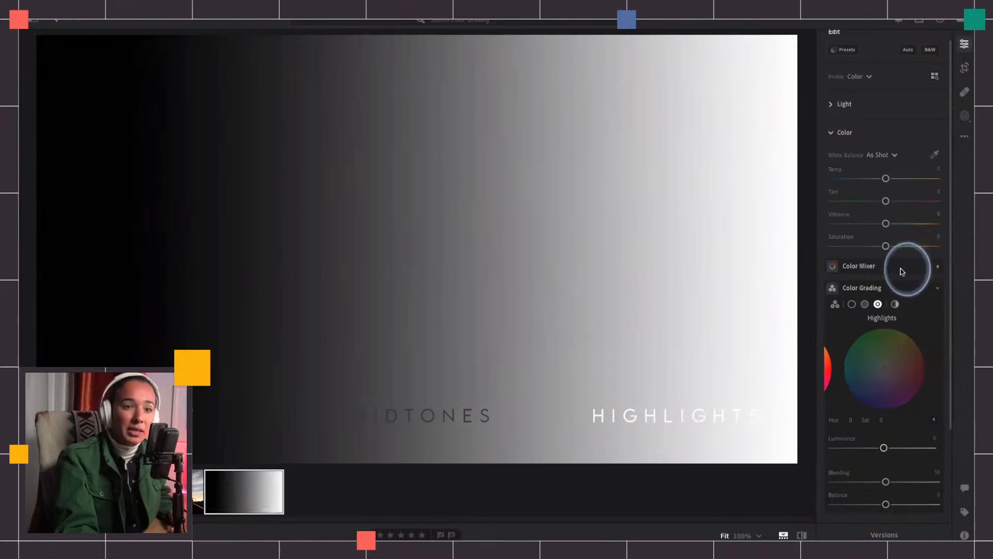
left_click(905, 269)
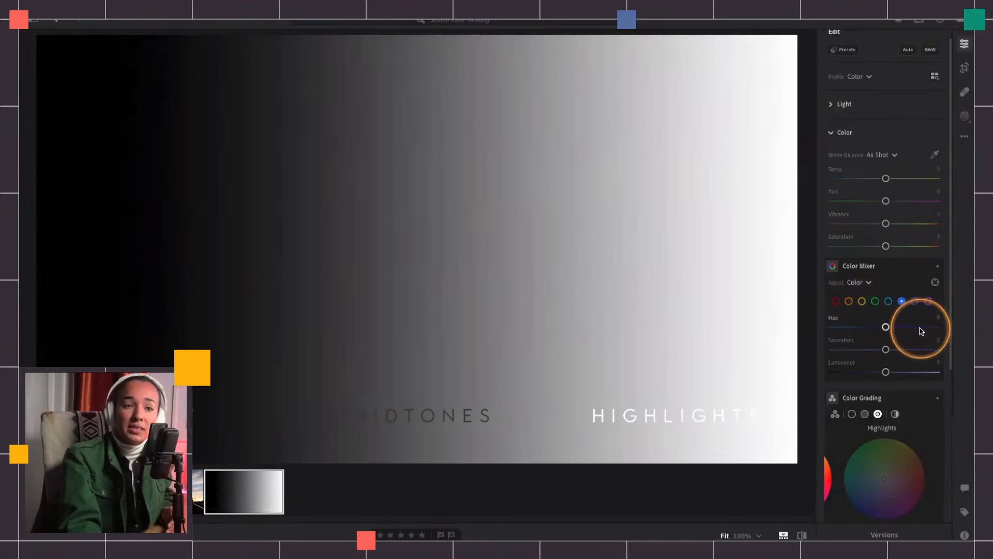
left_click(938, 268)
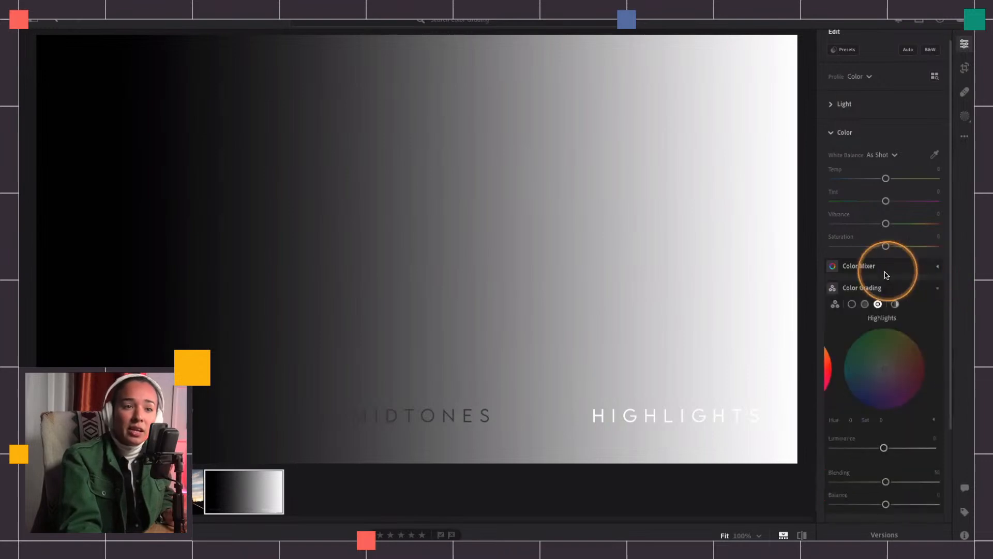
Show the midtones, shadows and highlights wheels together in Color Grading to examine the three-way view.
scroll(894, 275, "down", 4)
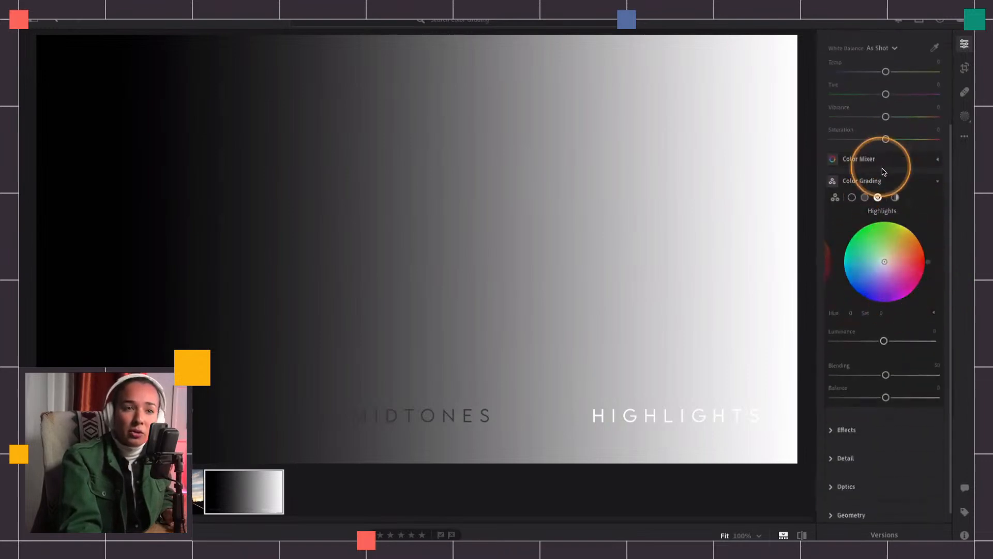
scroll(895, 186, "up", 4)
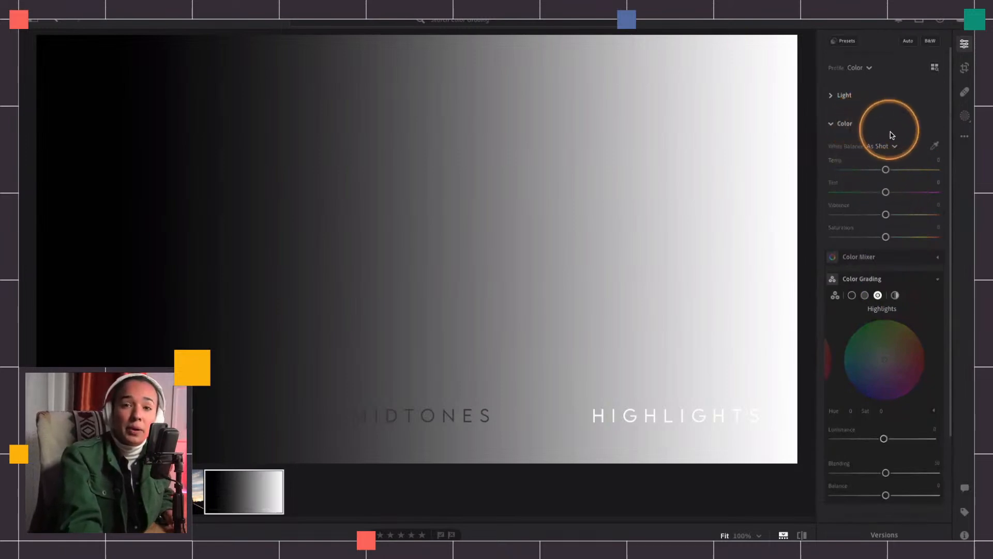
scroll(939, 294, "down", 1)
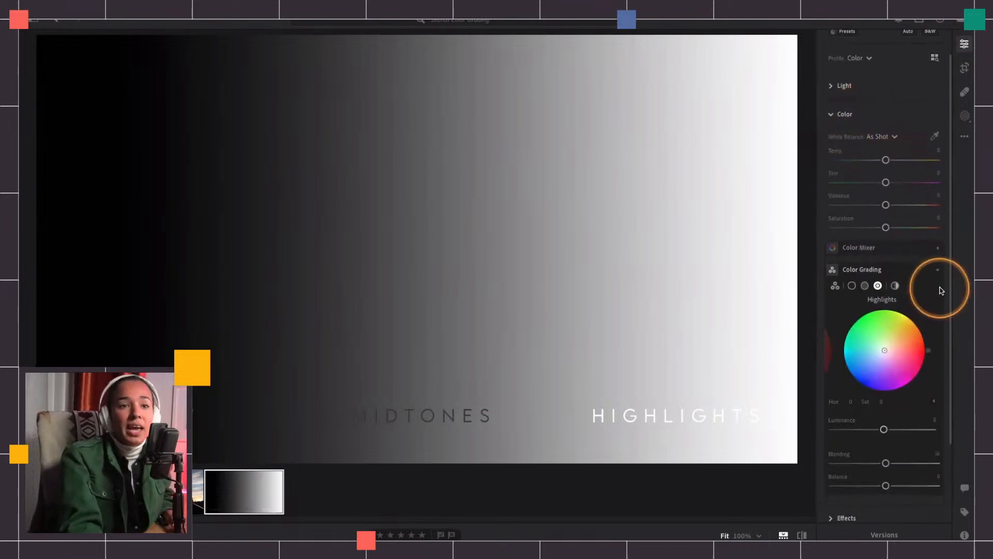
left_click(836, 287)
scroll(888, 325, "down", 2)
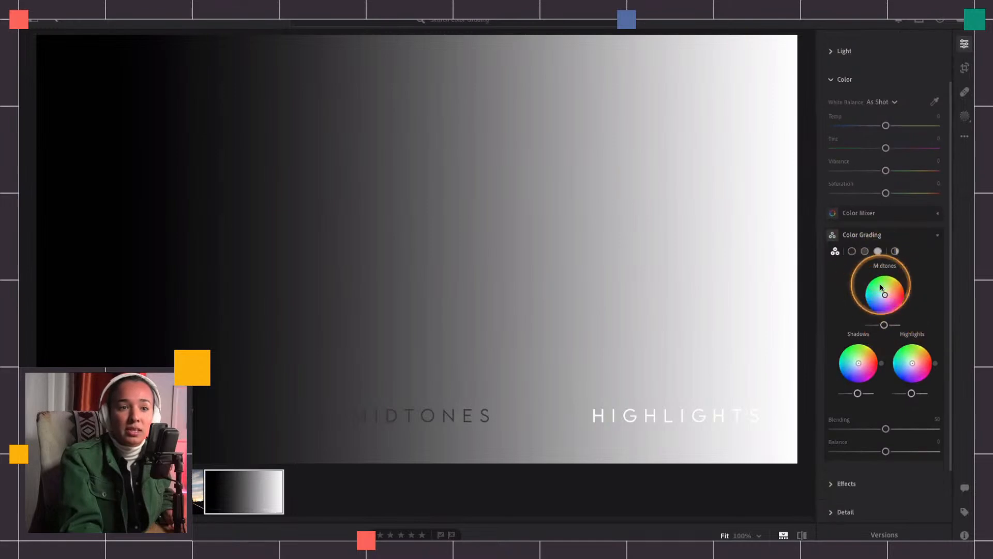
scroll(914, 355, "down", 2)
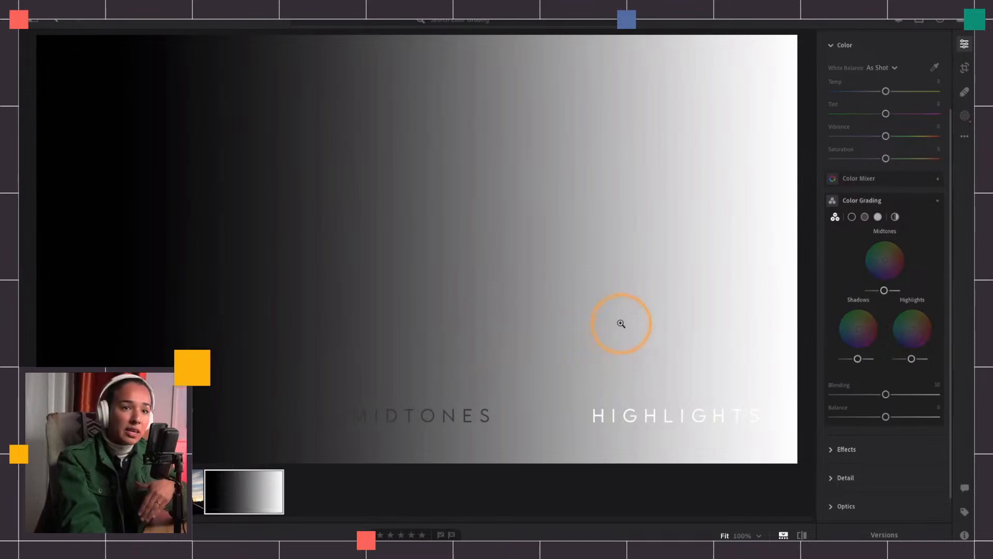
Compare the Global wheel with the three-way view in Color Grading and leave the Global wheel active.
left_click(895, 217)
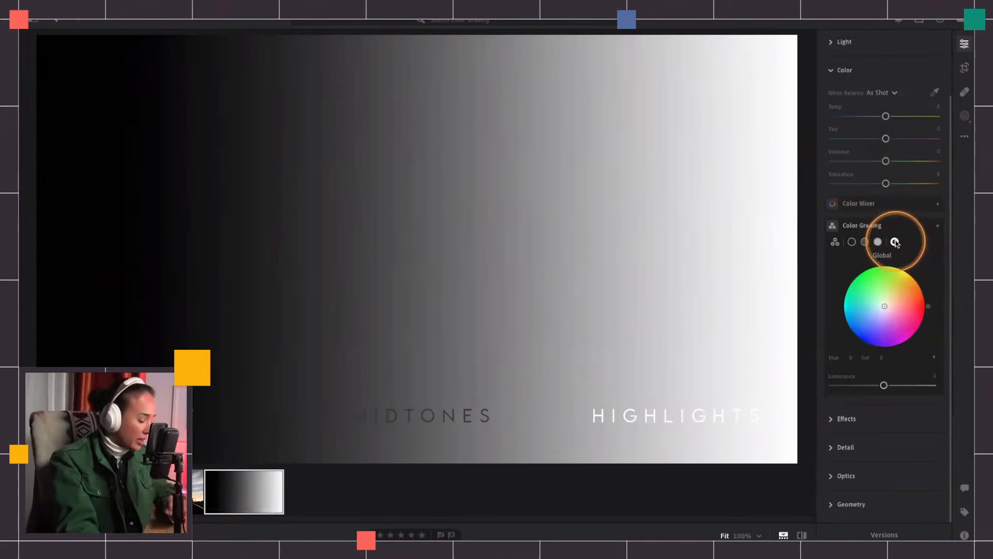
key("alt")
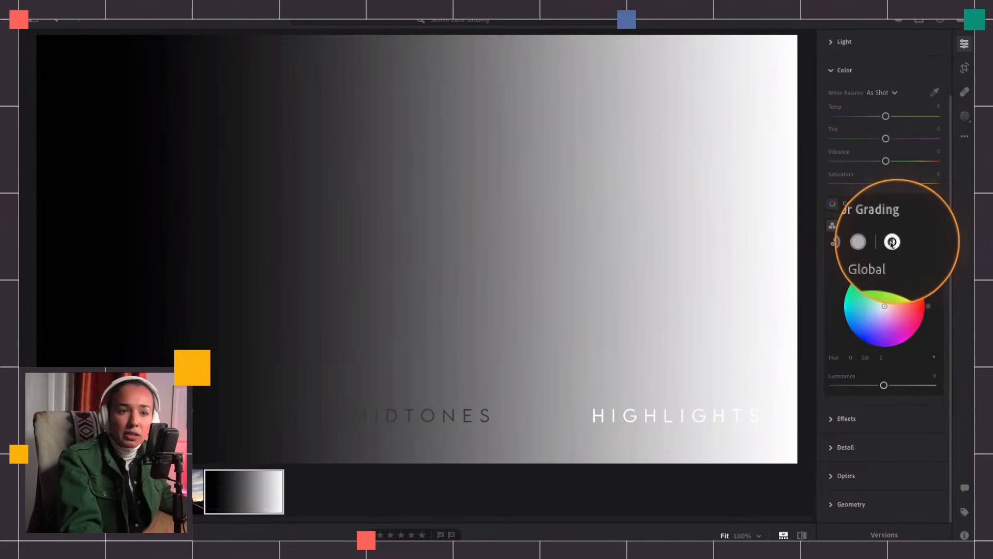
left_click(835, 242)
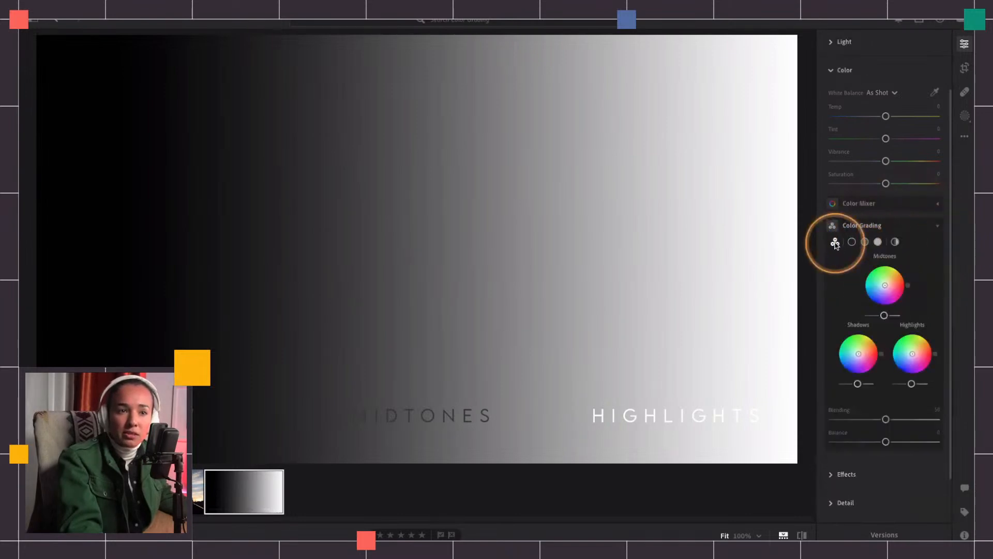
left_click(895, 242)
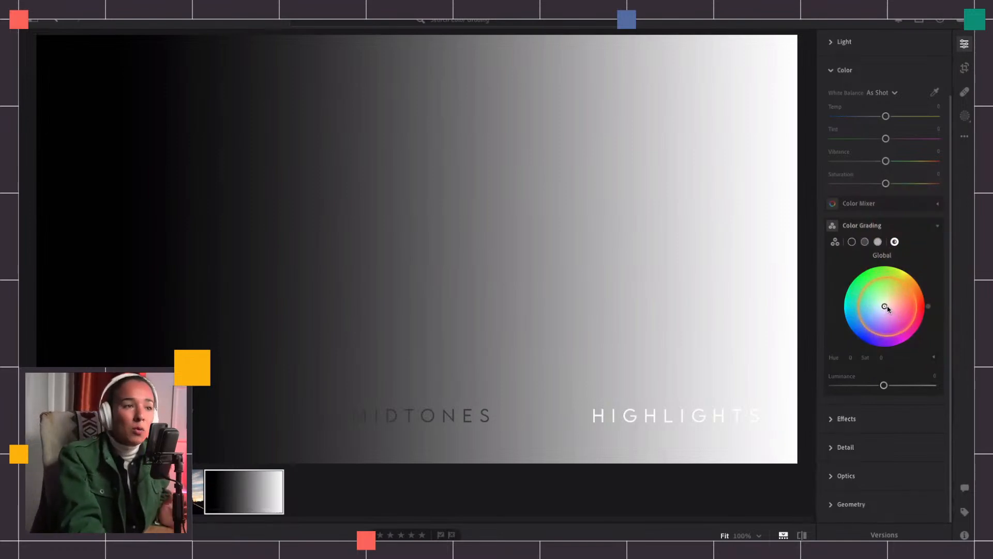
Tint the whole gradient red at hue 359 and saturation 78, and shift it to blue at hue 230 and saturation 100.
left_click_drag(886, 307, 915, 307)
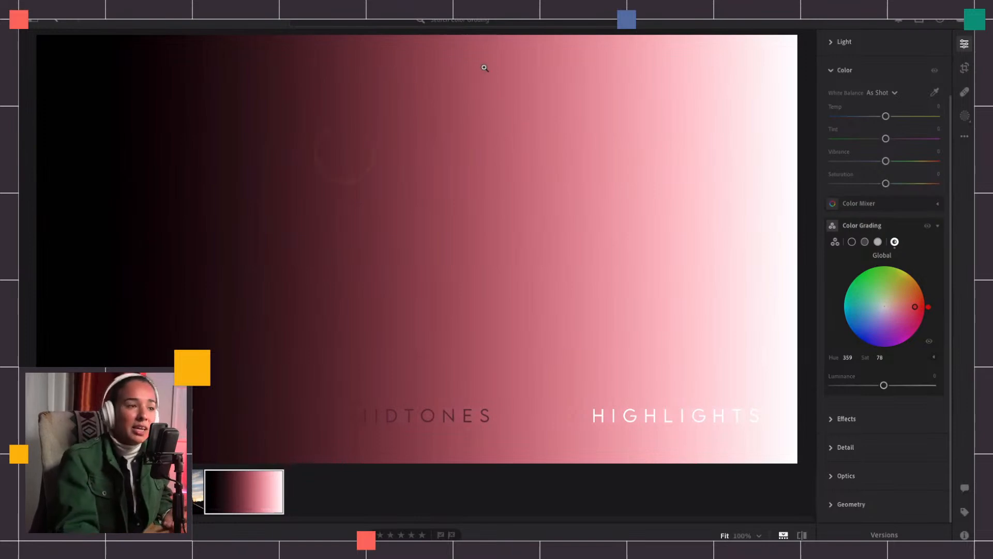
left_click(787, 170)
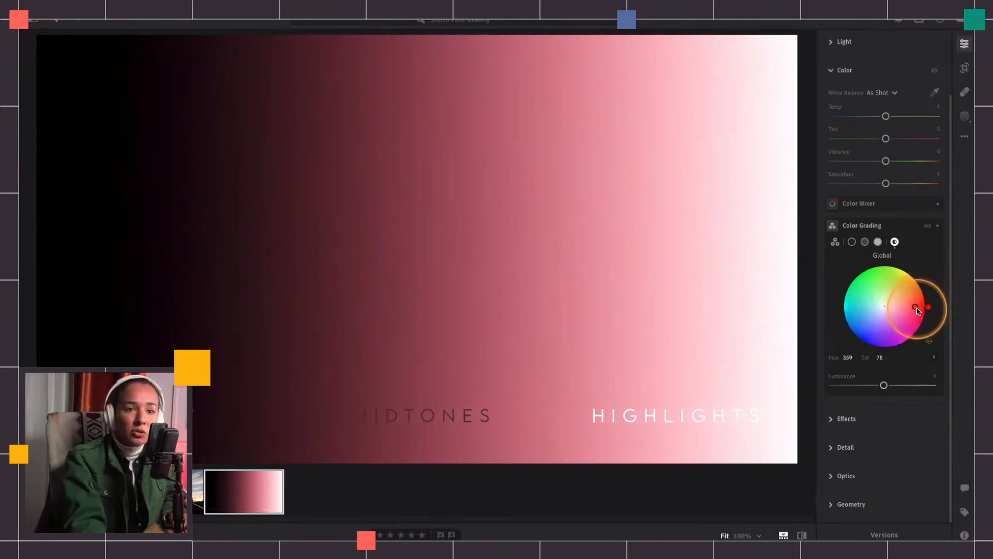
left_click_drag(915, 307, 871, 327)
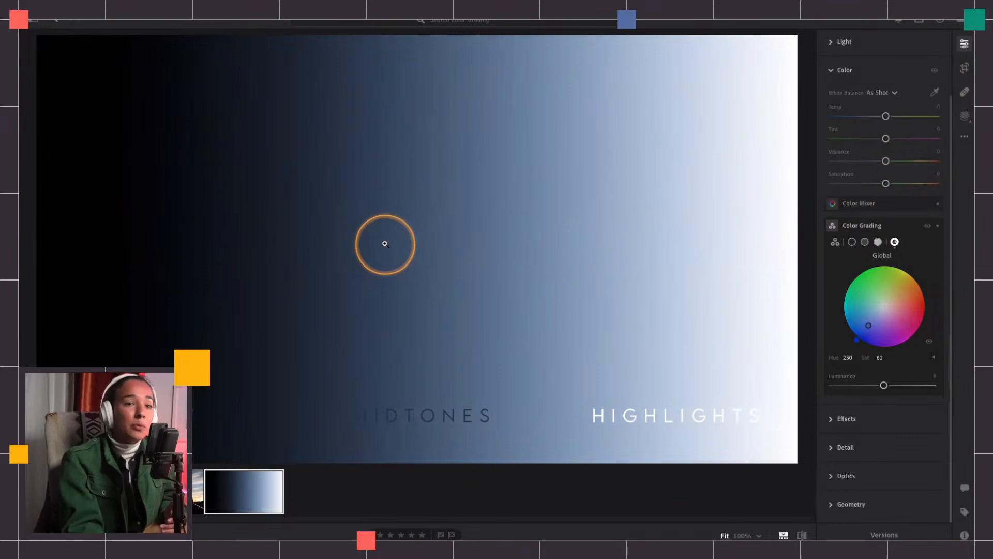
left_click_drag(869, 326, 860, 339)
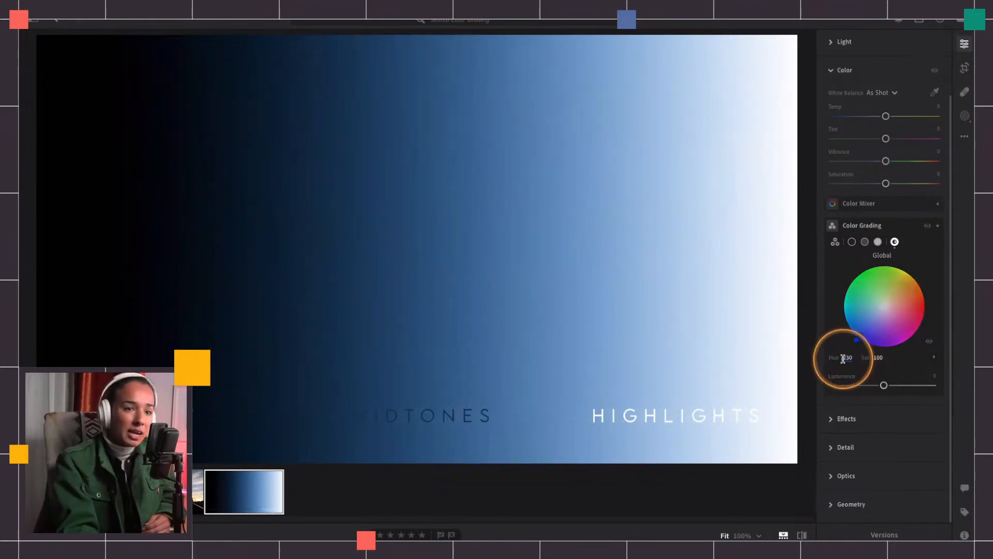
Expand the separate Hue and Saturation sliders for the Global color wheel.
key("alt")
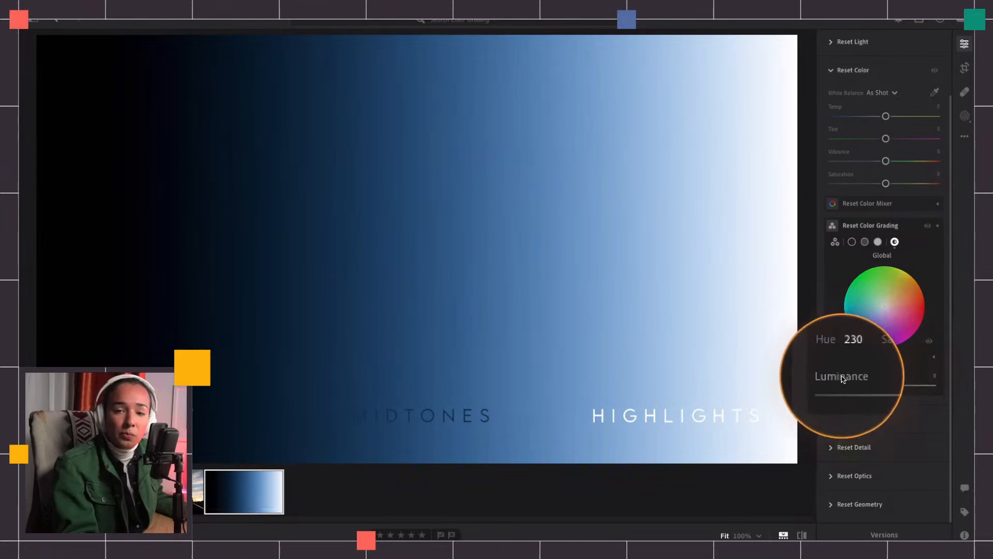
mouse_move(843, 377)
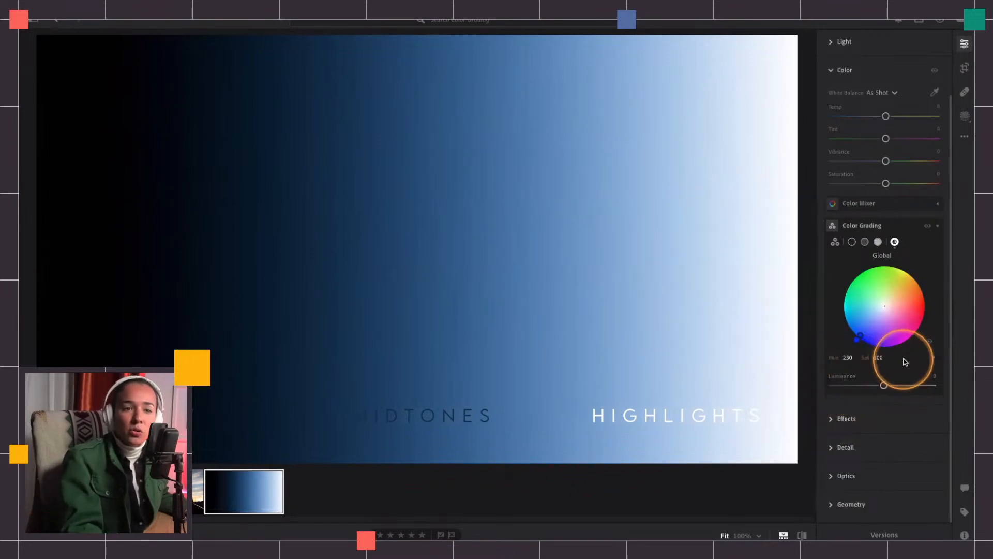
key("alt")
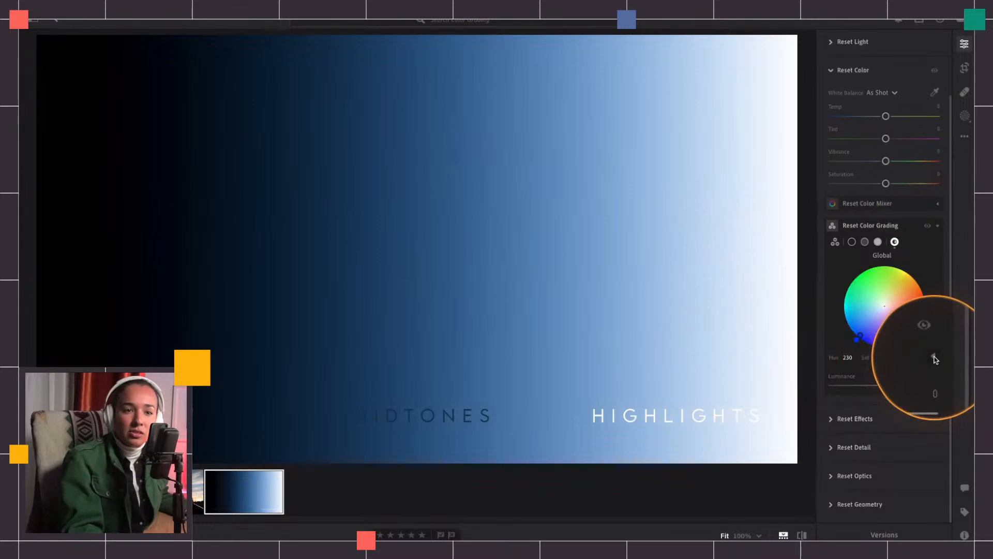
left_click(934, 358)
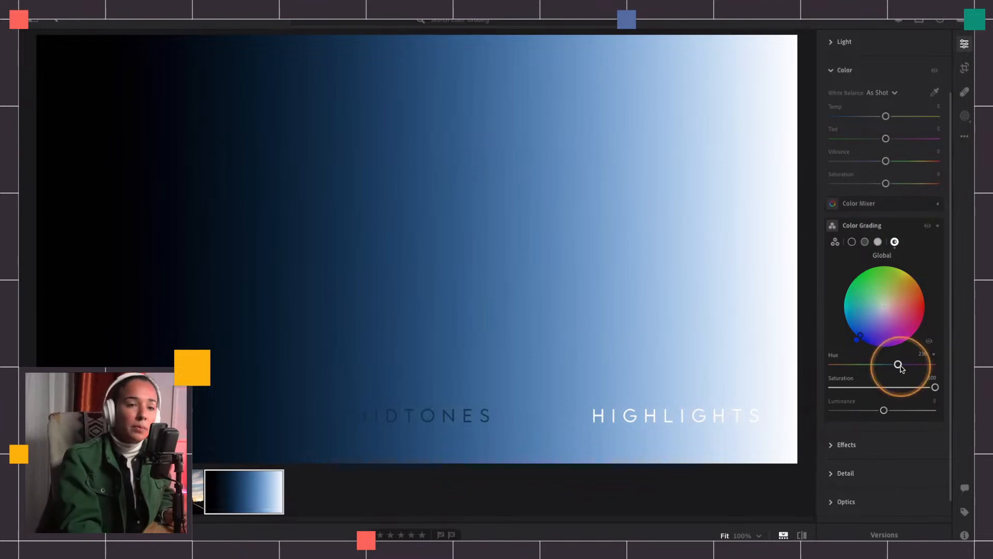
Shift the global tint through cyan-blue and pink to yellow, with the saturation lowered to 72.
mouse_move(898, 364)
left_mouse_down()
mouse_move(830, 365)
mouse_move(906, 365)
mouse_move(883, 364)
mouse_move(891, 364)
left_mouse_up()
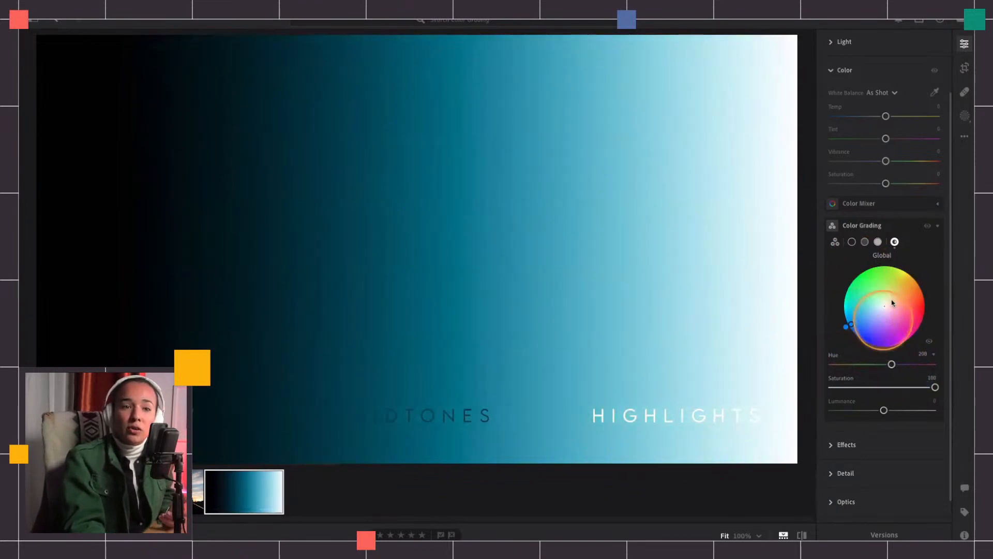
left_click_drag(893, 364, 926, 362)
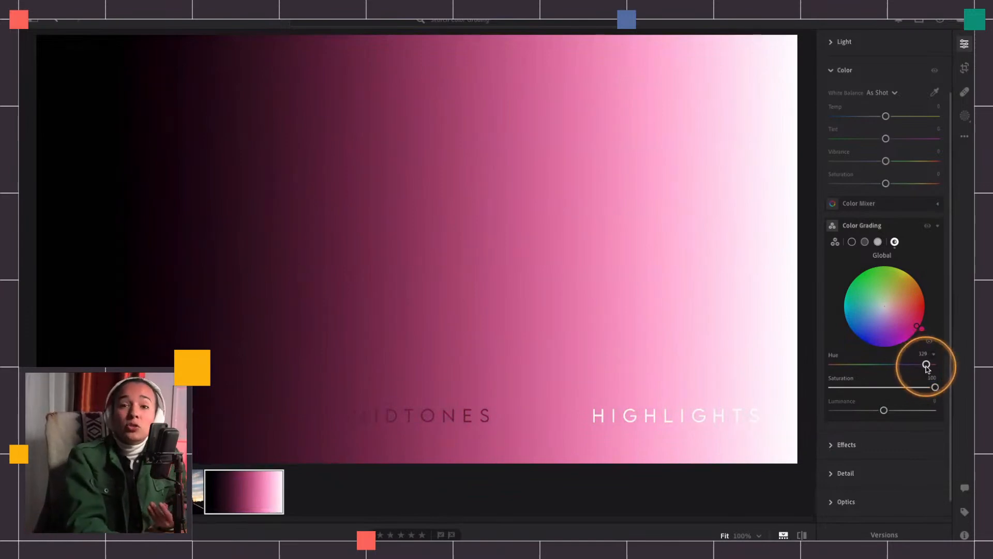
mouse_move(917, 326)
left_mouse_down()
mouse_move(894, 317)
mouse_move(886, 282)
mouse_move(895, 309)
mouse_move(878, 289)
mouse_move(854, 317)
mouse_move(868, 282)
mouse_move(867, 323)
mouse_move(895, 318)
mouse_move(893, 284)
mouse_move(867, 295)
mouse_move(861, 310)
mouse_move(890, 331)
mouse_move(865, 326)
left_mouse_up()
double_click(895, 365)
left_click_drag(833, 364, 851, 364)
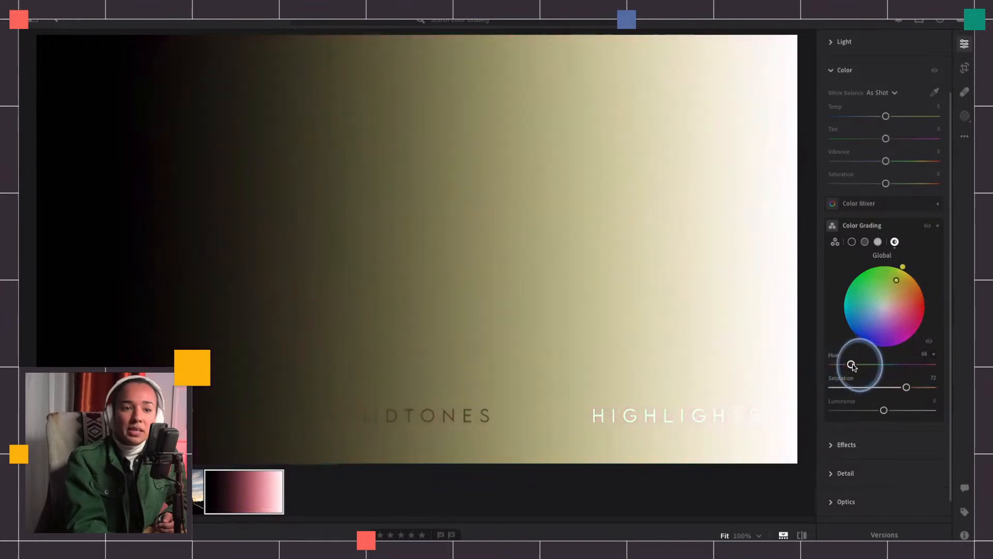
Enter 14 as the global hue and shift the tint to teal at hue 195.
left_click(924, 355)
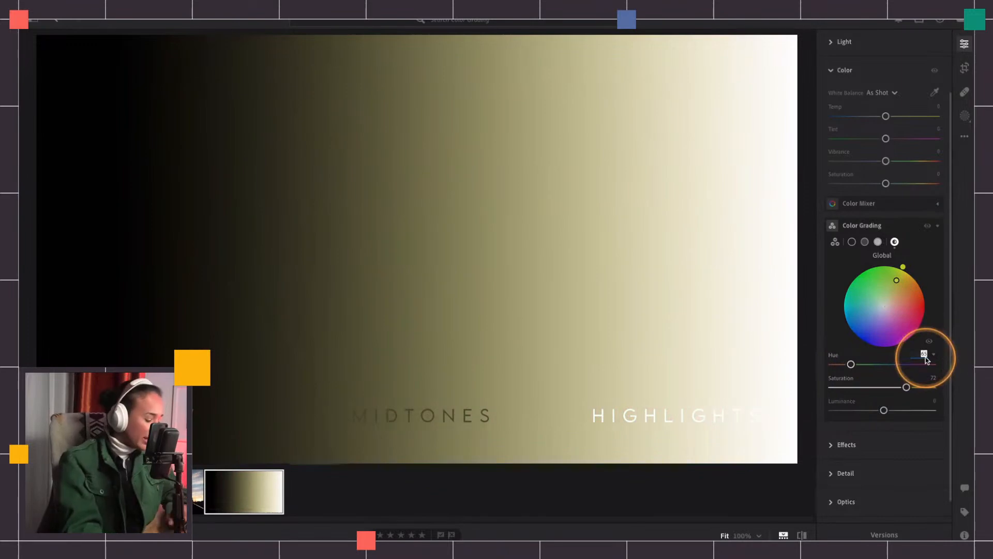
type("14")
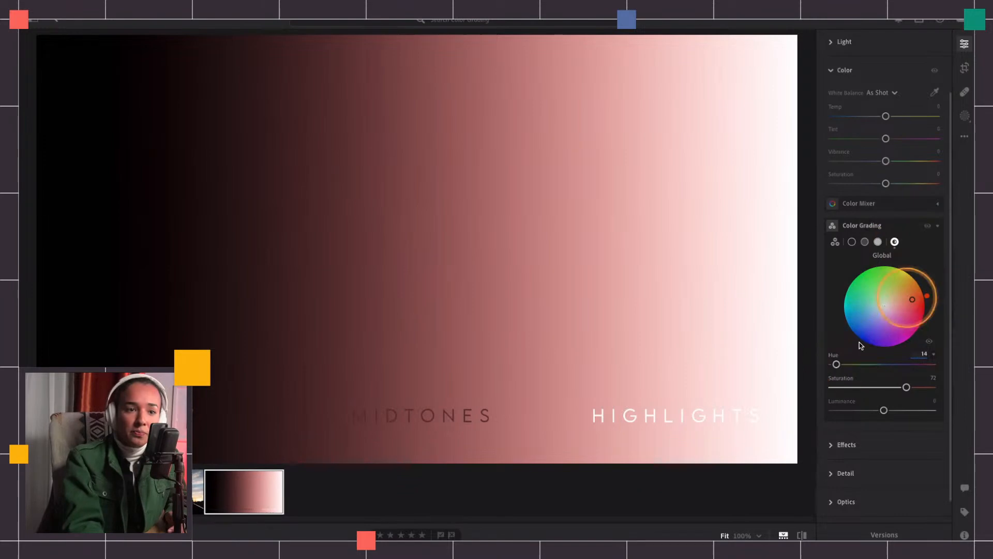
left_click_drag(838, 365, 889, 364)
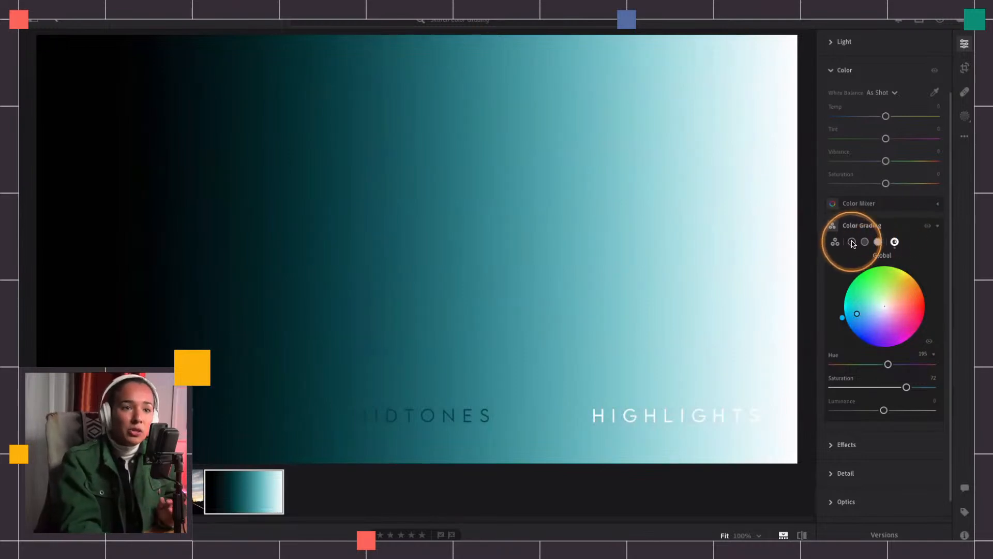
Revert the gradient image to its Original version from the saved versions and close the version list.
left_click(882, 536)
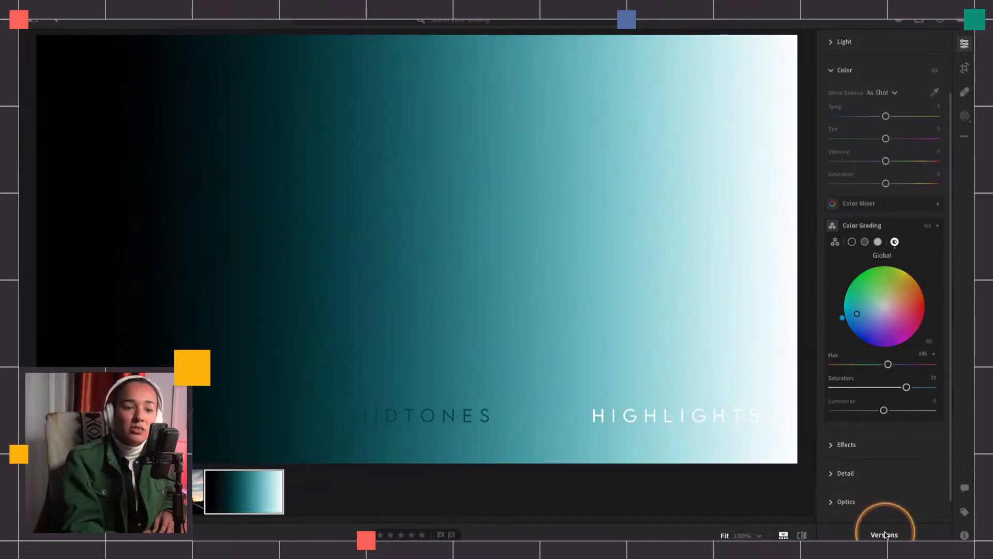
key("alt")
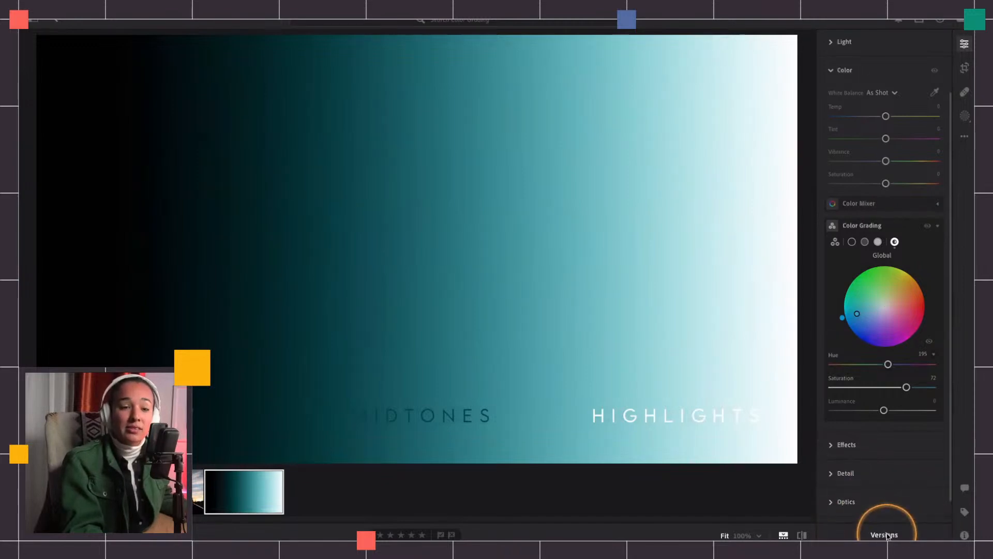
left_click(887, 536)
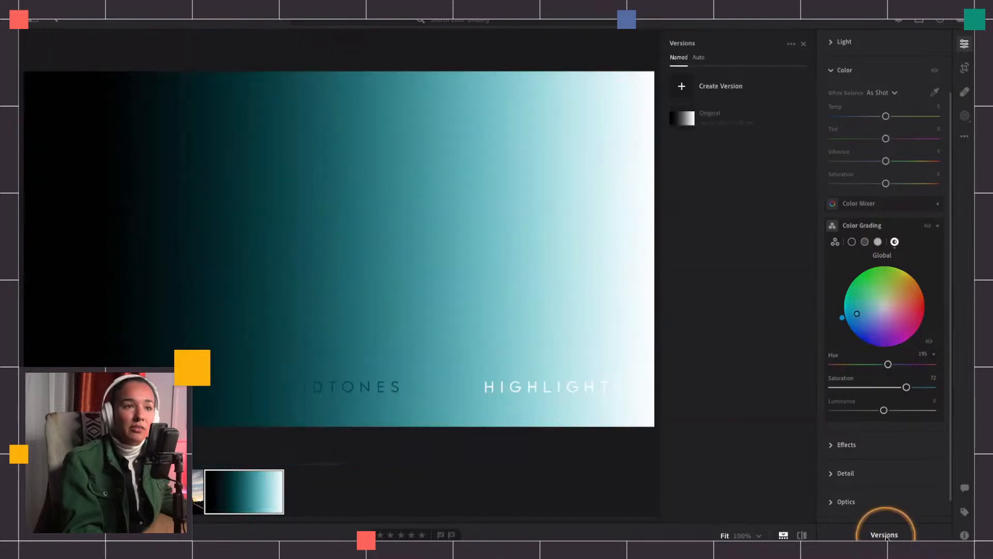
left_click(710, 113)
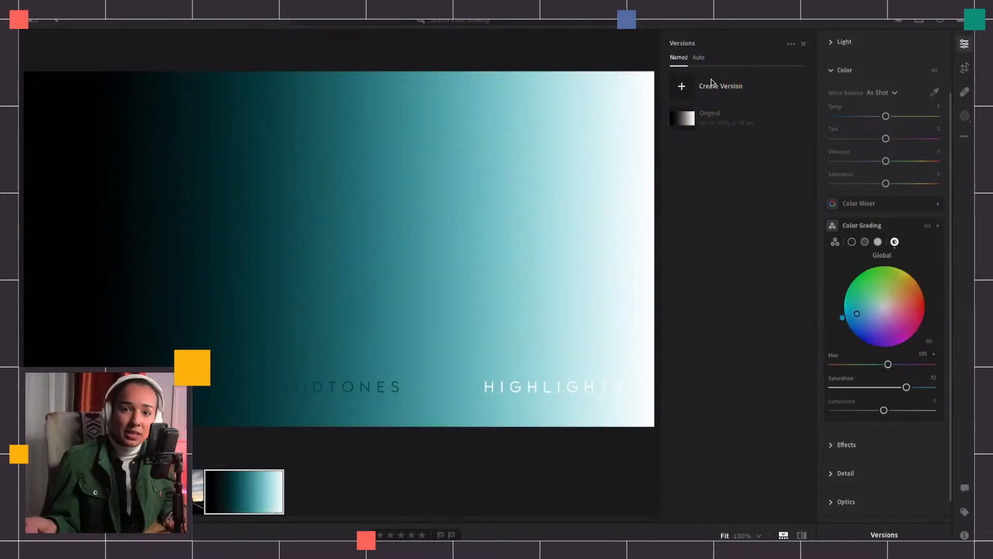
left_click(709, 114)
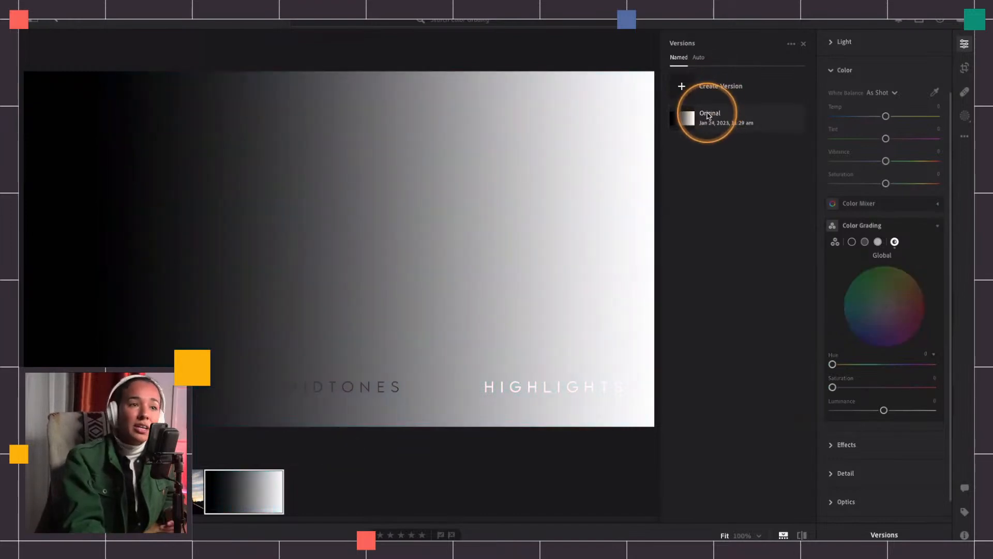
left_click(687, 120)
left_click(682, 87)
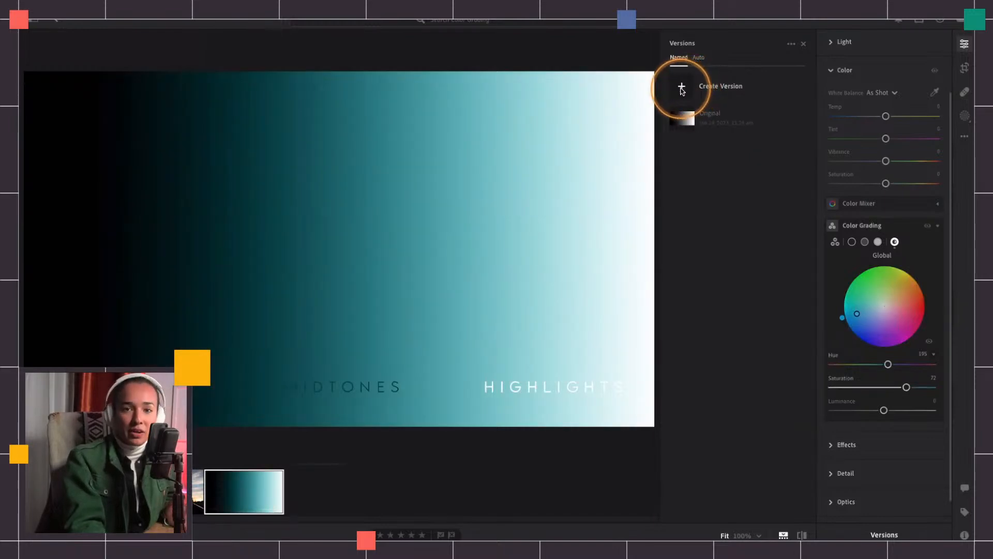
left_click(685, 118)
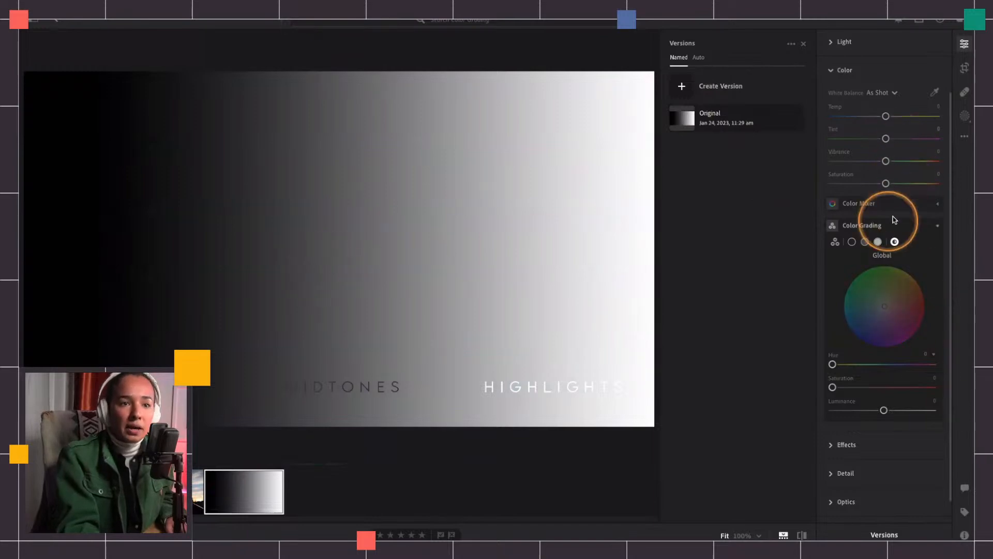
left_click(804, 45)
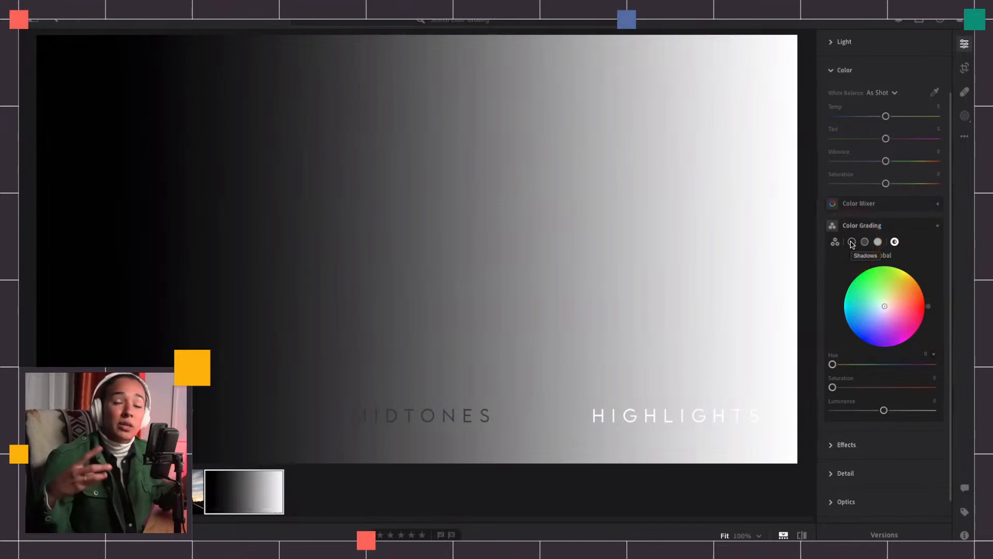
Tint the gradient's shadows green on the Shadows wheel and shift them to blue at hue 222 with saturation 100.
key("alt")
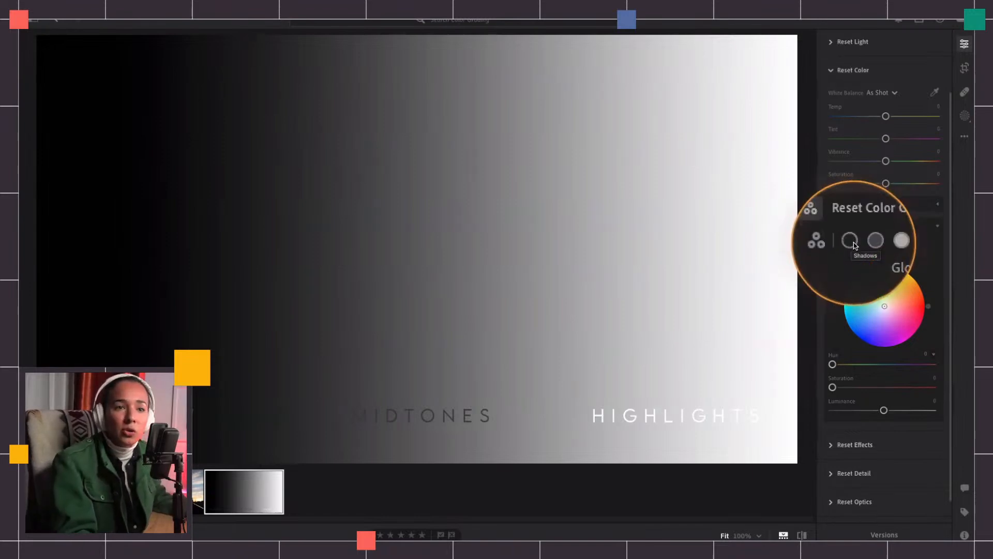
left_click(852, 243)
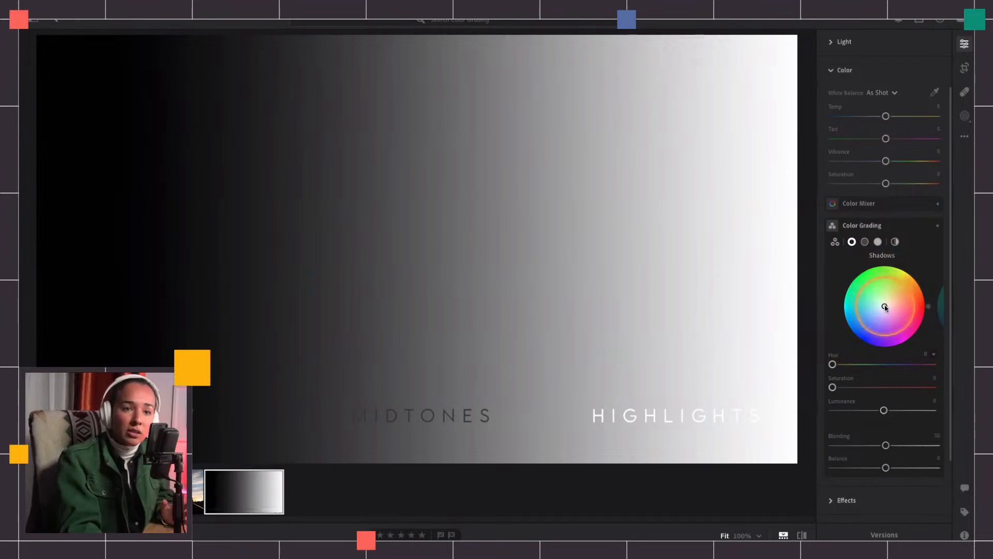
mouse_move(885, 308)
left_mouse_down()
mouse_move(867, 289)
mouse_move(870, 299)
left_mouse_up()
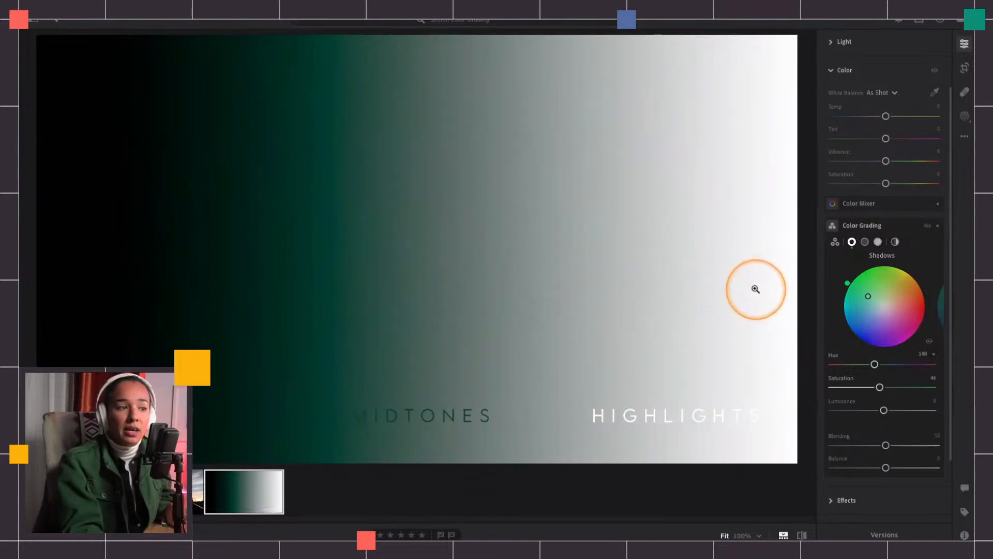
left_click_drag(870, 298, 867, 302)
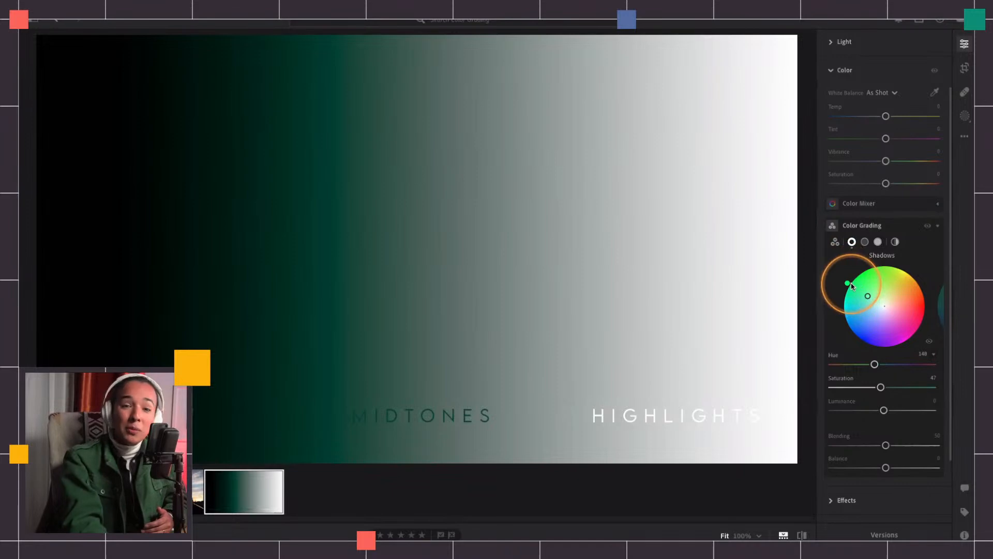
left_click_drag(848, 284, 857, 336)
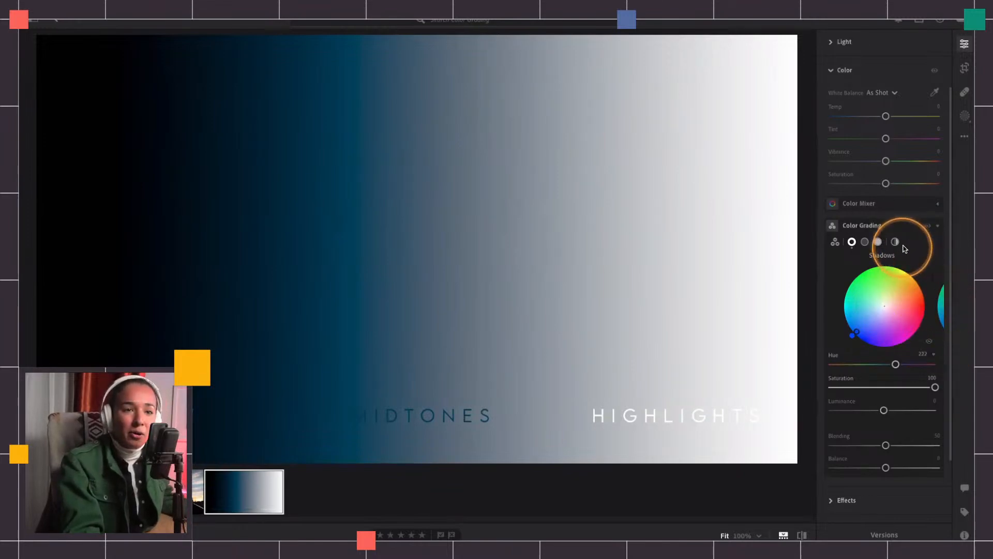
Tint the gradient's midtones golden at hue 48 and its highlights pink at hue 328, both at saturation 100.
left_click(865, 242)
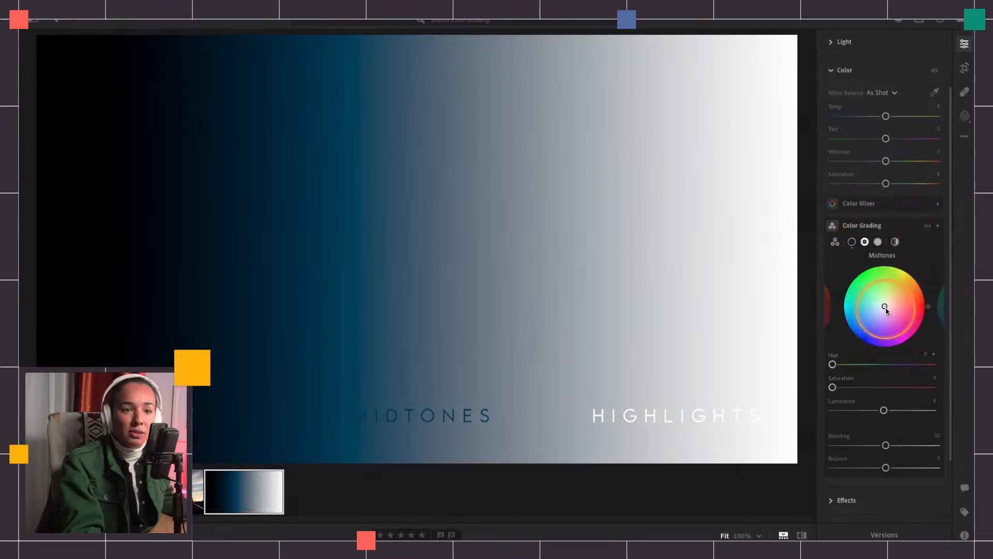
left_click_drag(885, 309, 912, 279)
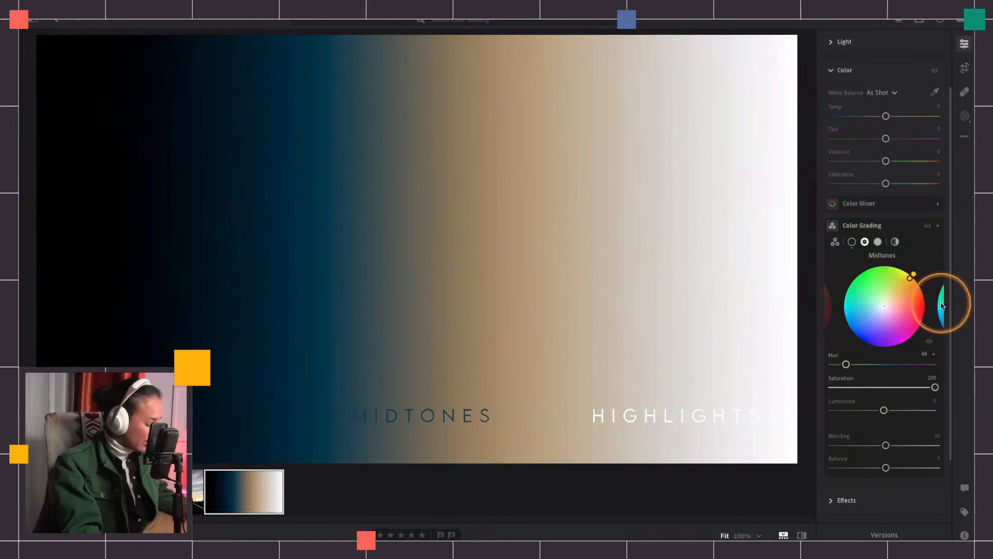
key("alt")
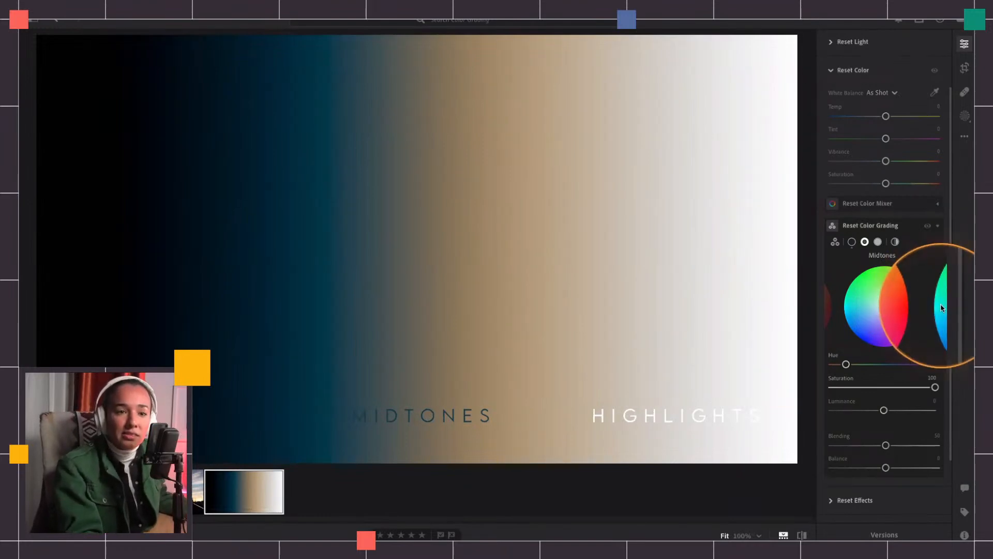
left_click(941, 305)
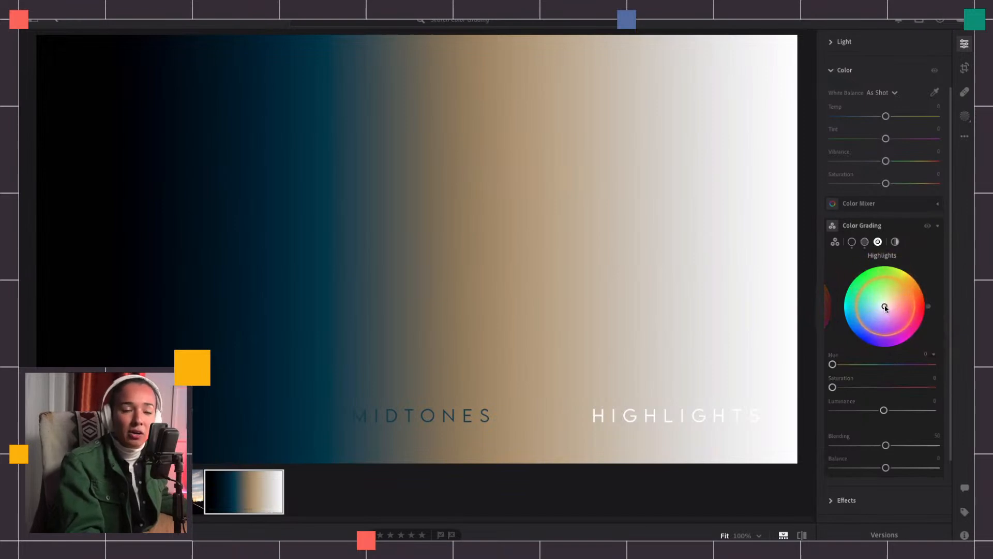
left_click_drag(885, 307, 916, 326)
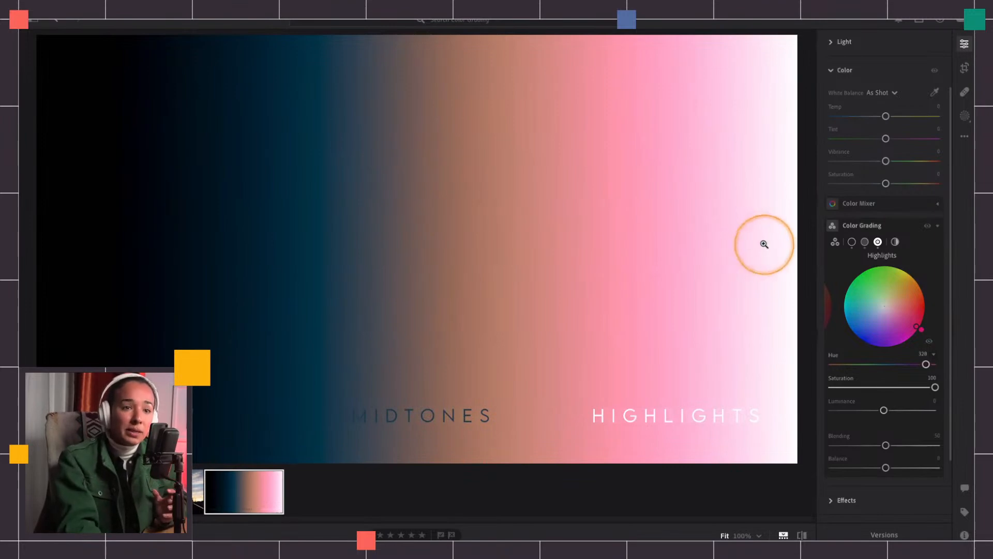
Raise the Blending between the gradient's graded tonal ranges to 96.
scroll(883, 412, "down", 2)
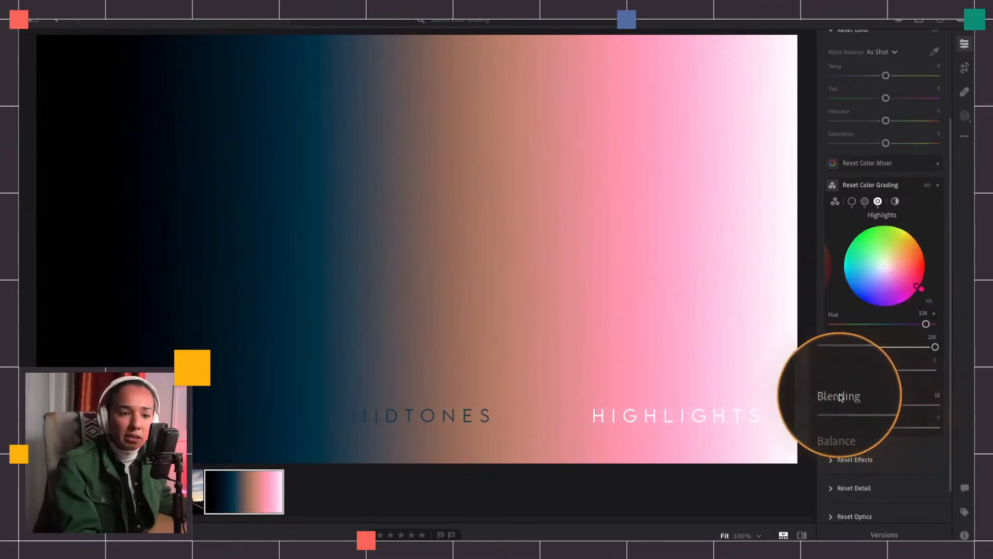
left_click_drag(887, 405, 917, 405)
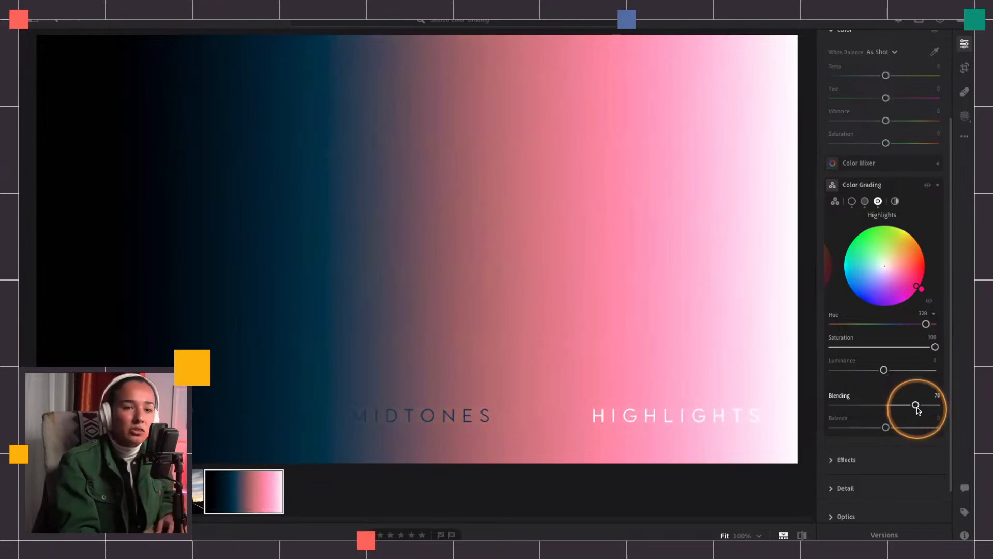
left_click_drag(928, 406, 934, 407)
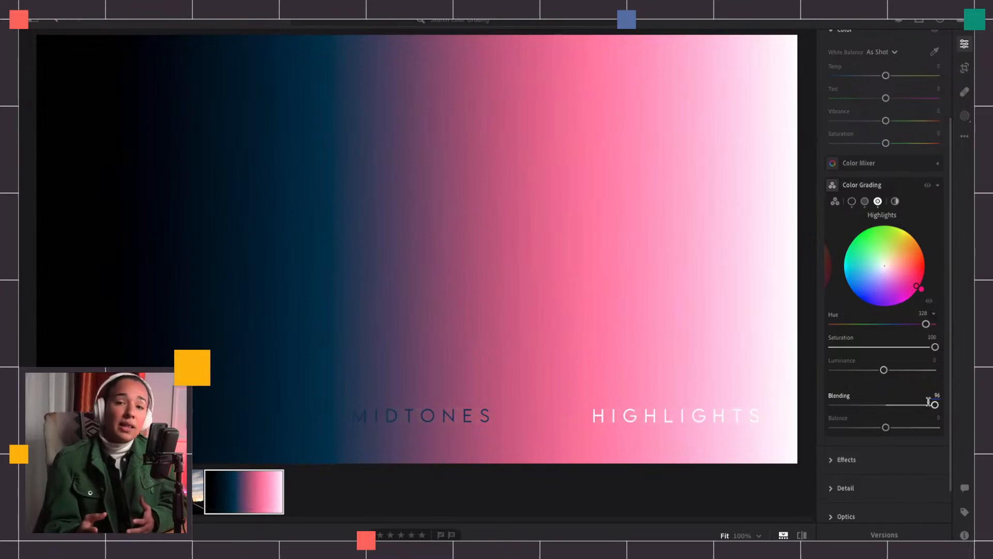
left_click(917, 284)
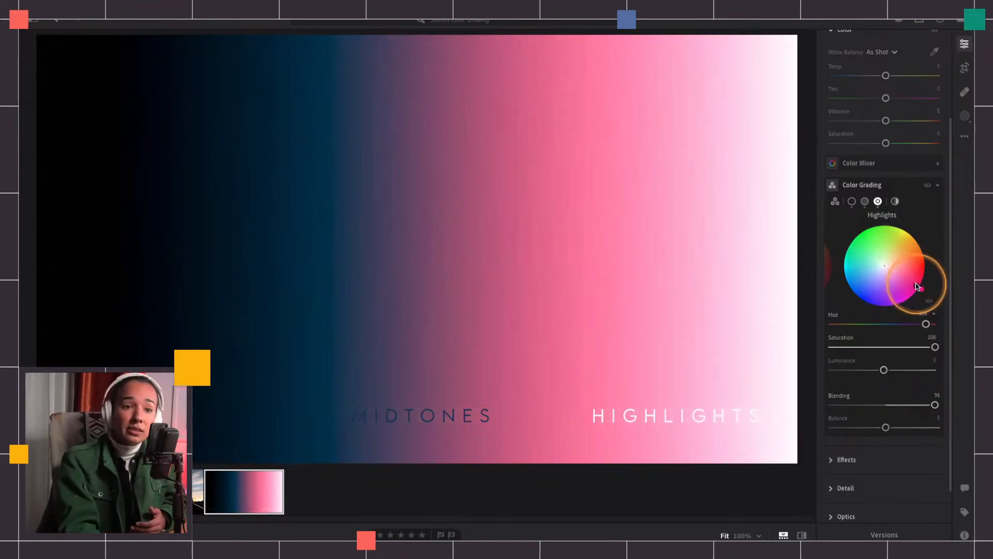
key("alt")
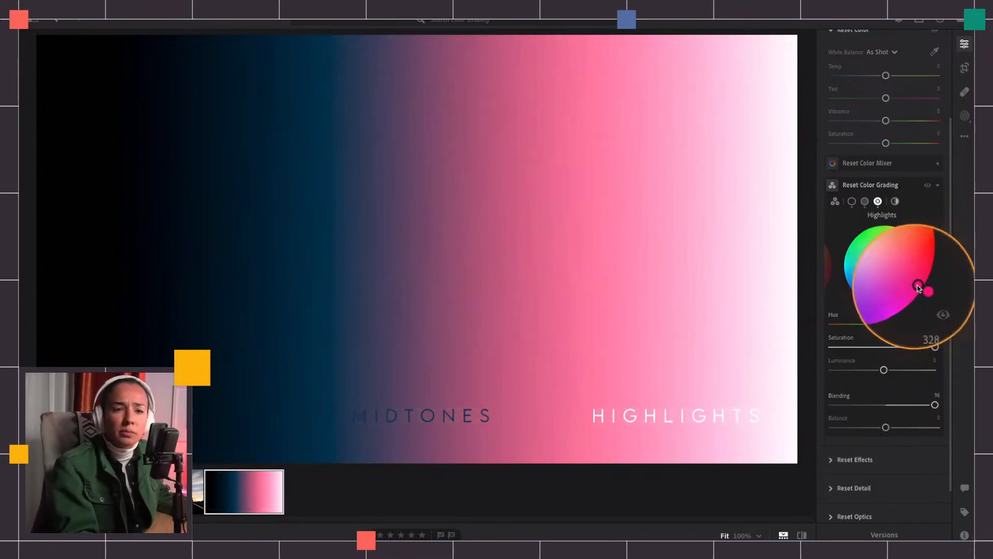
left_click(934, 404)
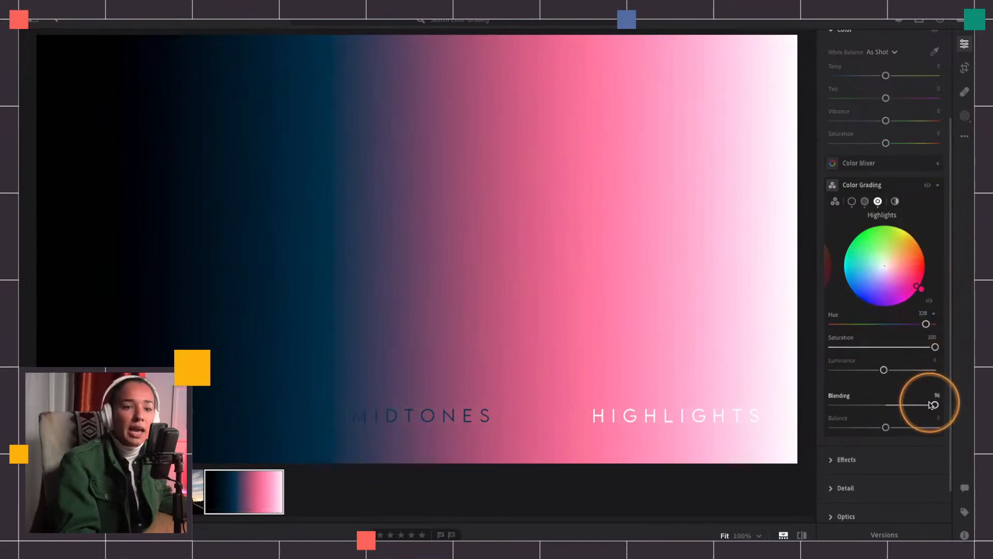
Show the Shadows wheel, lower Blending to 0, and reset it to its default of 50.
left_click(852, 202)
left_click(857, 288)
key("alt")
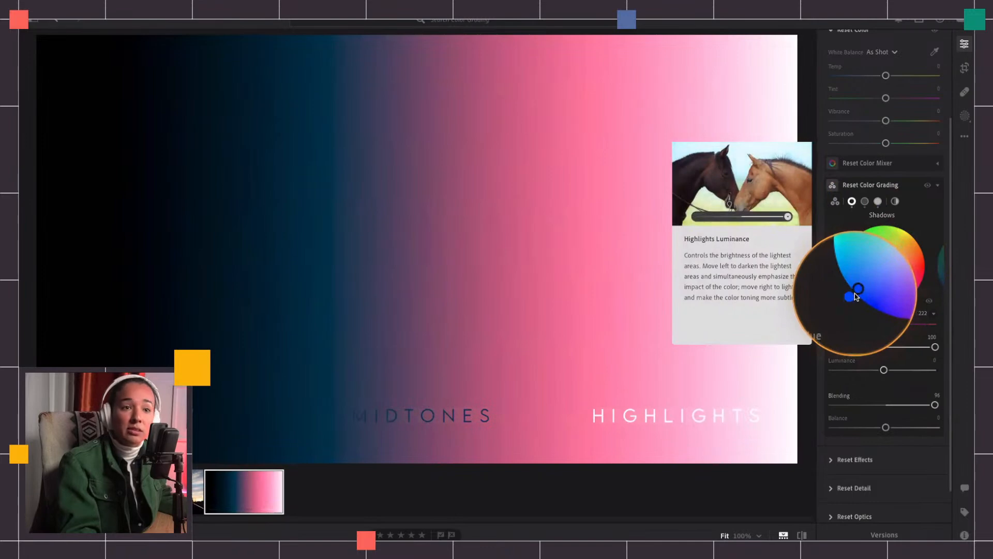
left_click_drag(935, 408, 811, 410)
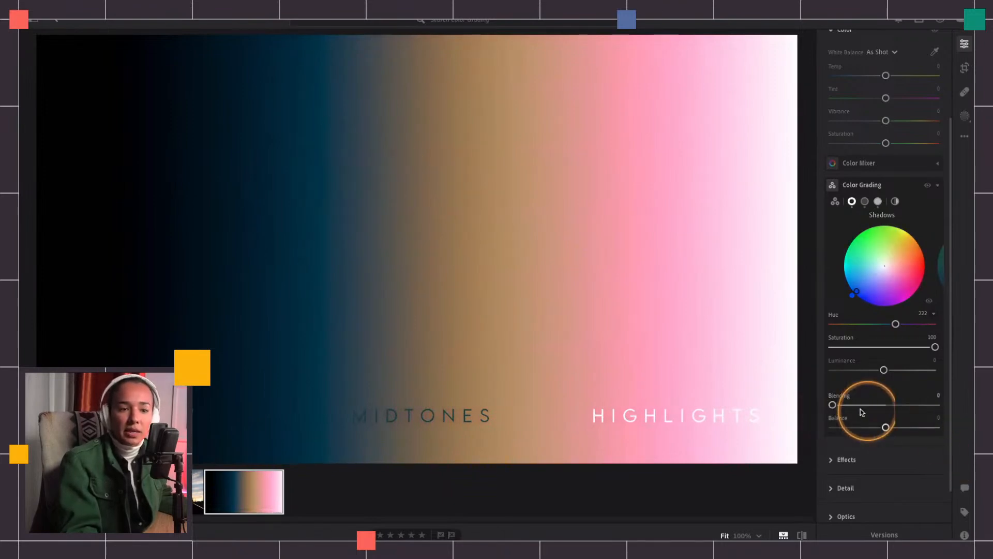
double_click(833, 409)
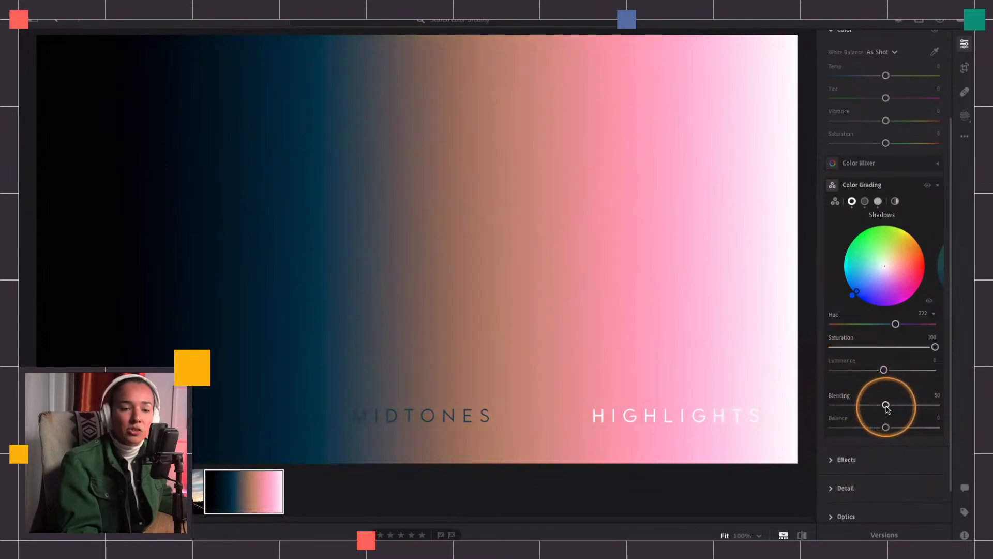
Check the Original version in the black-and-white portrait's saved versions and close the version list.
key("alt")
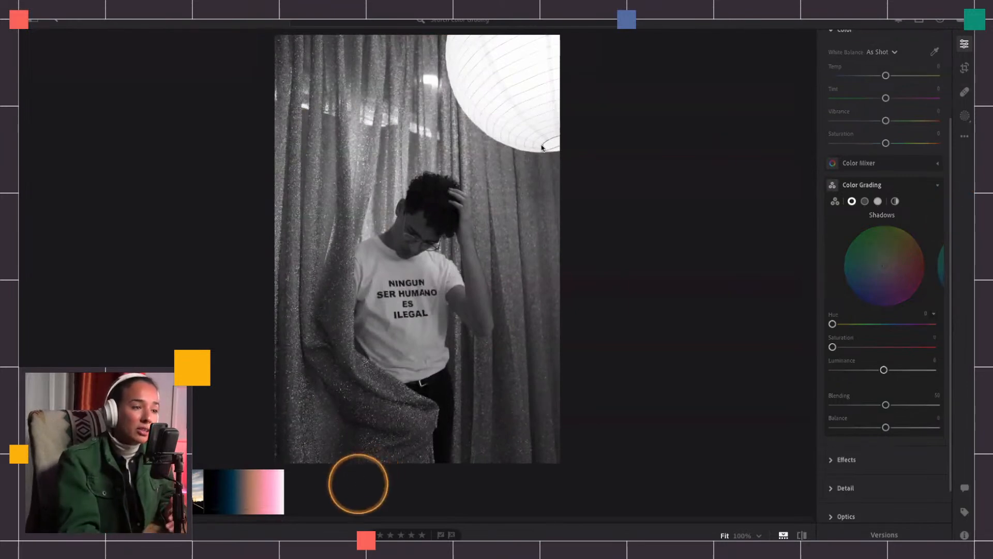
left_click(885, 535)
left_click(720, 123)
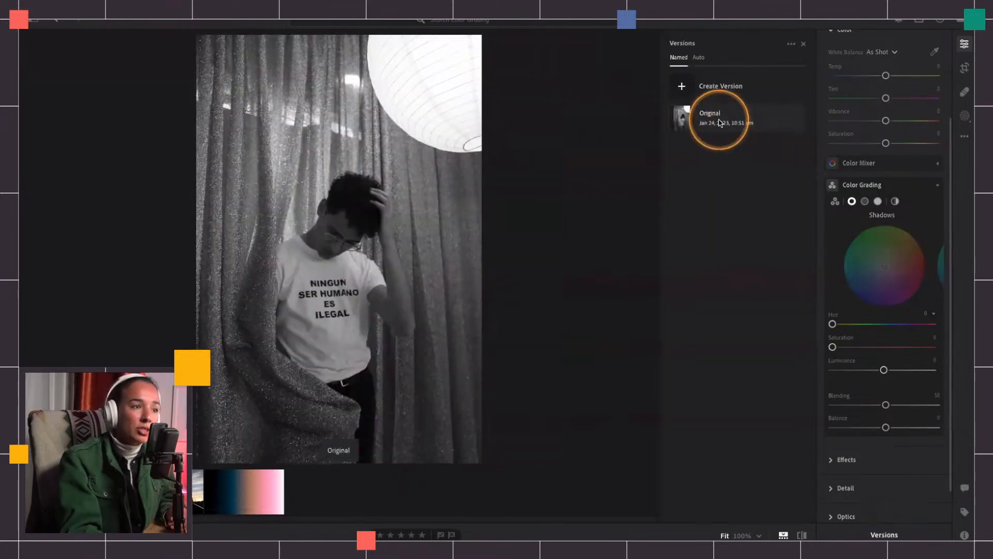
left_click(704, 87)
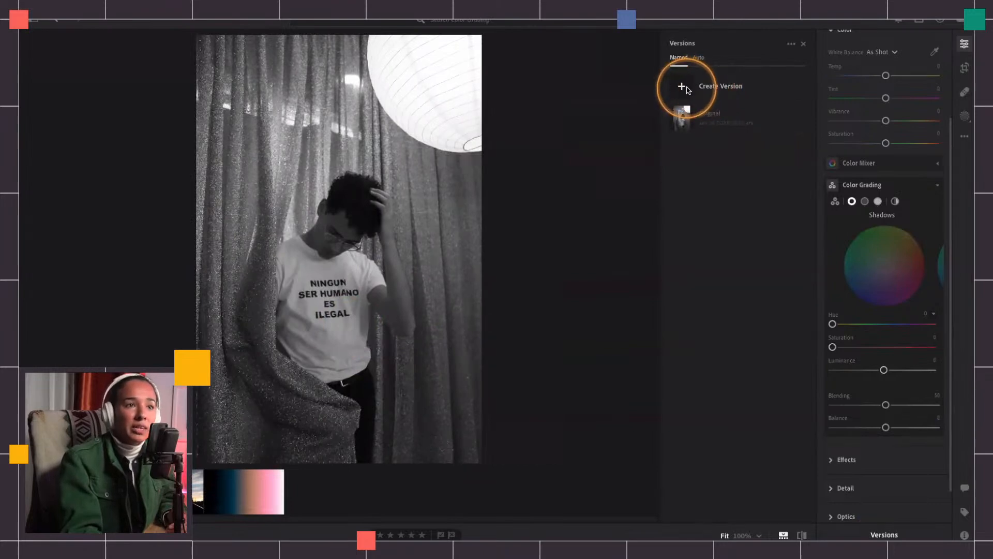
left_click(803, 43)
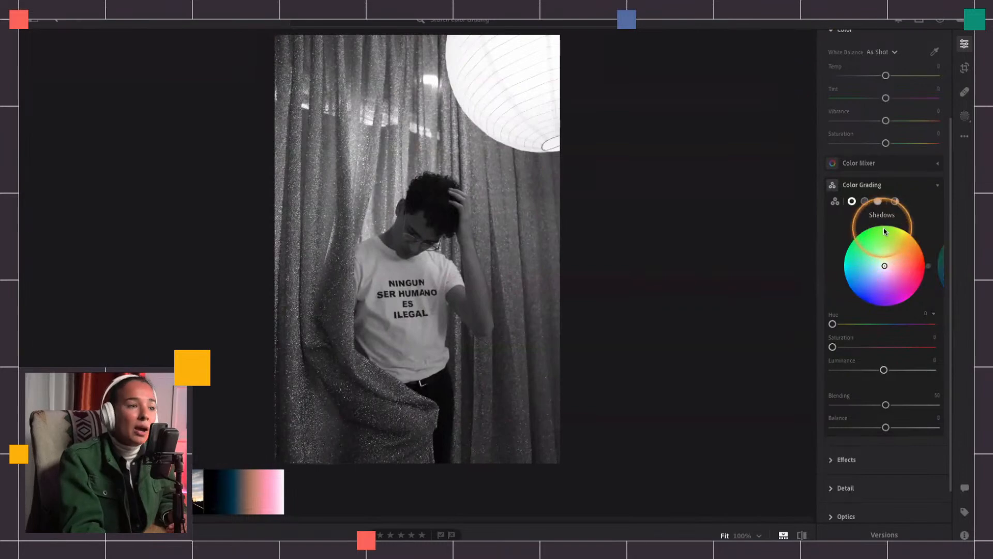
Shift the black-and-white portrait's global tint through magenta, blue at hue 238 and magenta again, with saturation 66.
left_click(895, 202)
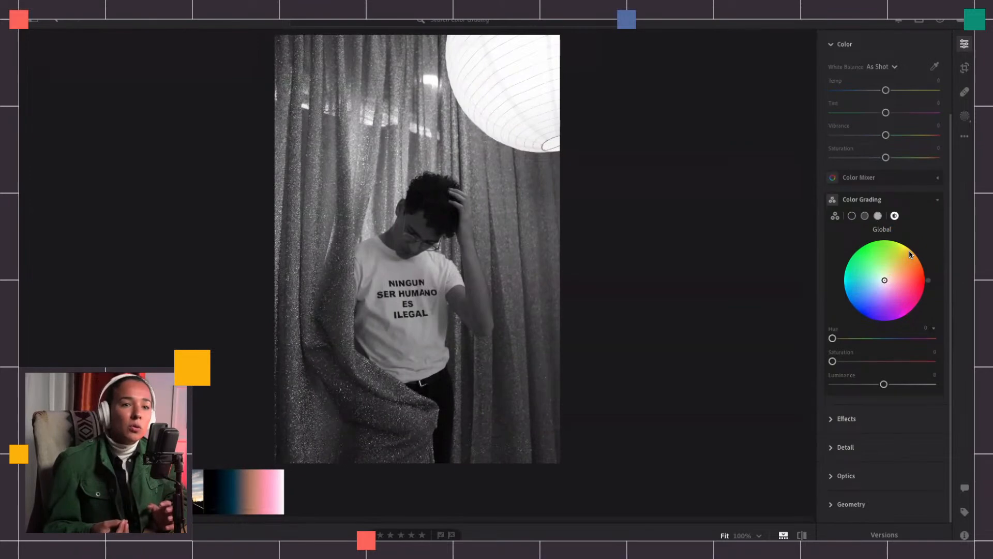
left_click_drag(884, 280, 901, 307)
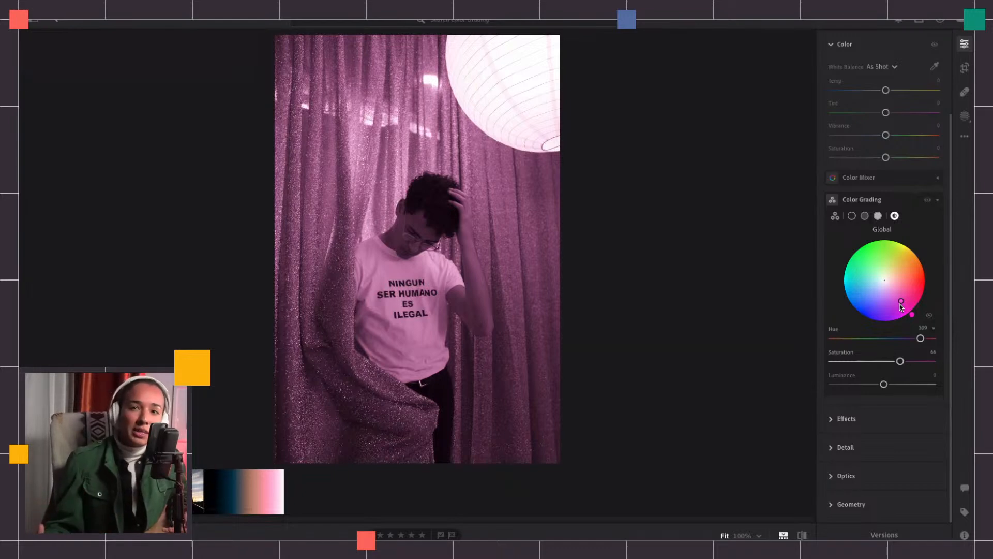
left_click_drag(901, 304, 871, 306)
left_click(654, 265)
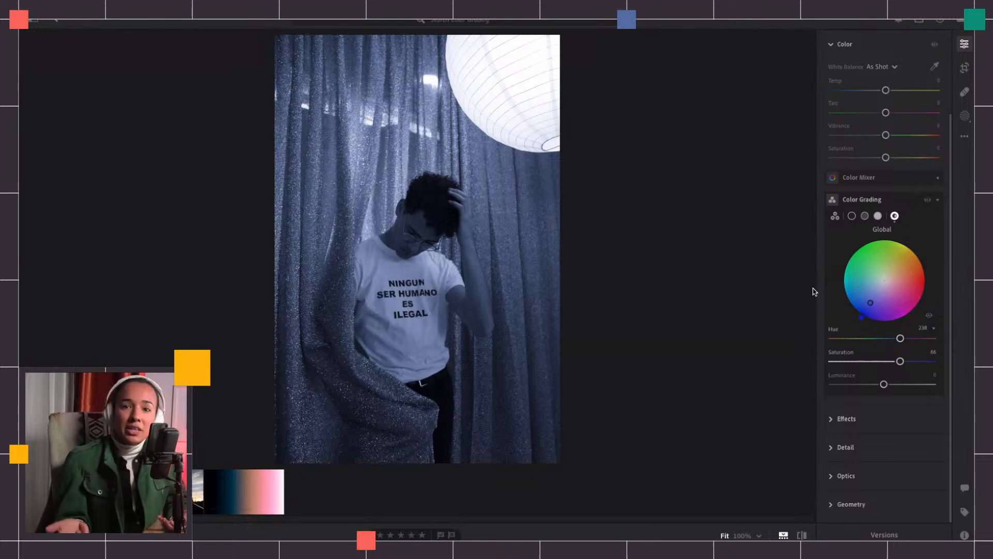
left_click_drag(854, 313, 911, 309)
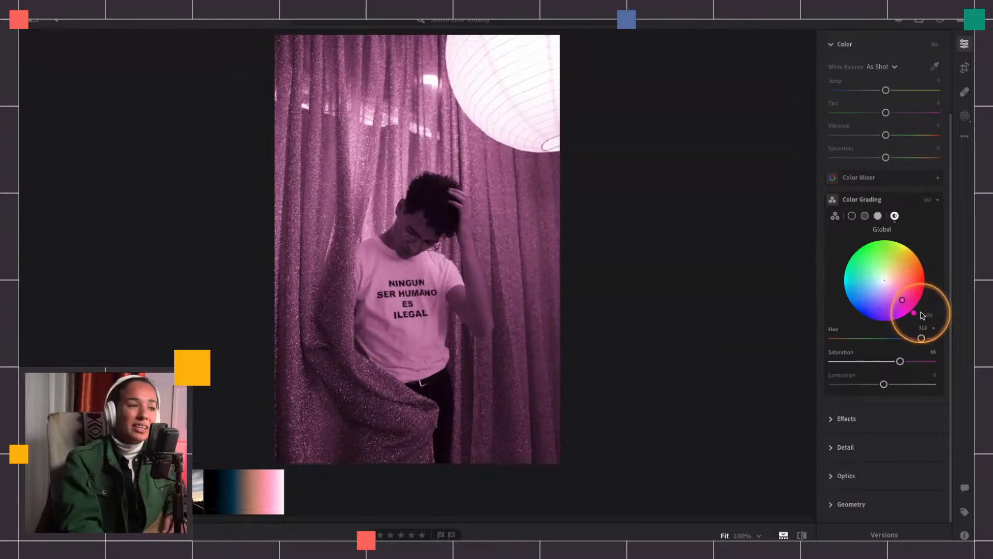
left_click_drag(925, 321, 914, 274)
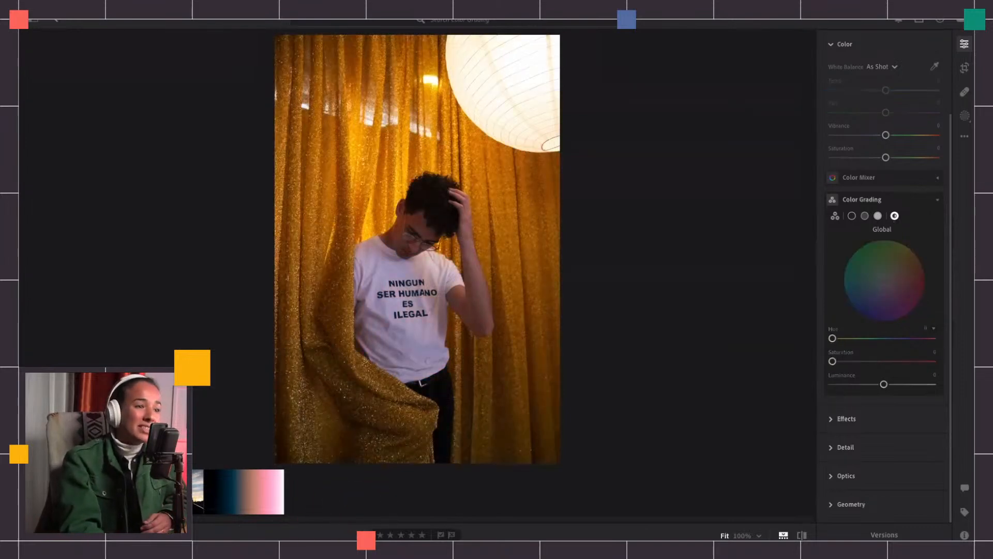
Tint the shadows of the color portrait with the gold curtain blue-violet at hue 264 with saturation 78.
left_click(791, 411)
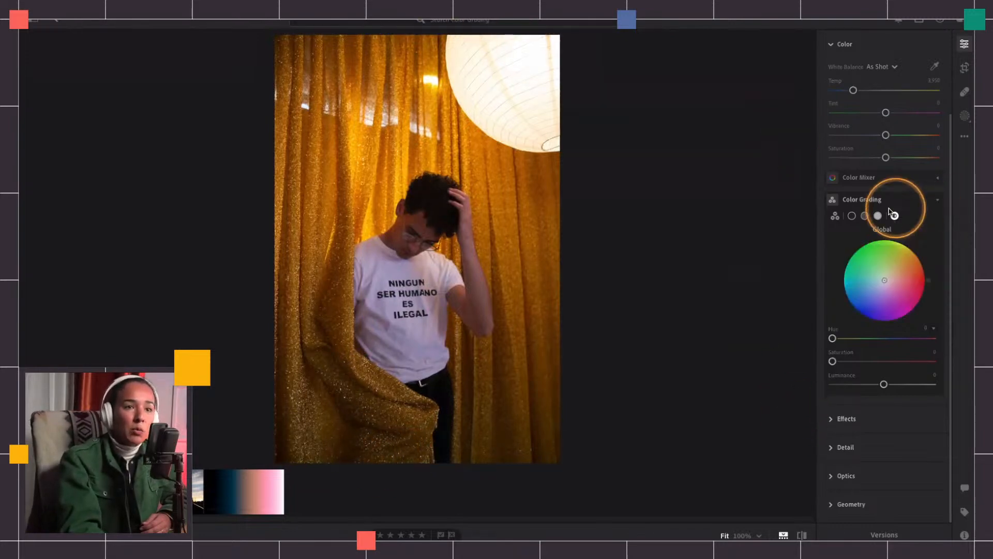
left_click(853, 217)
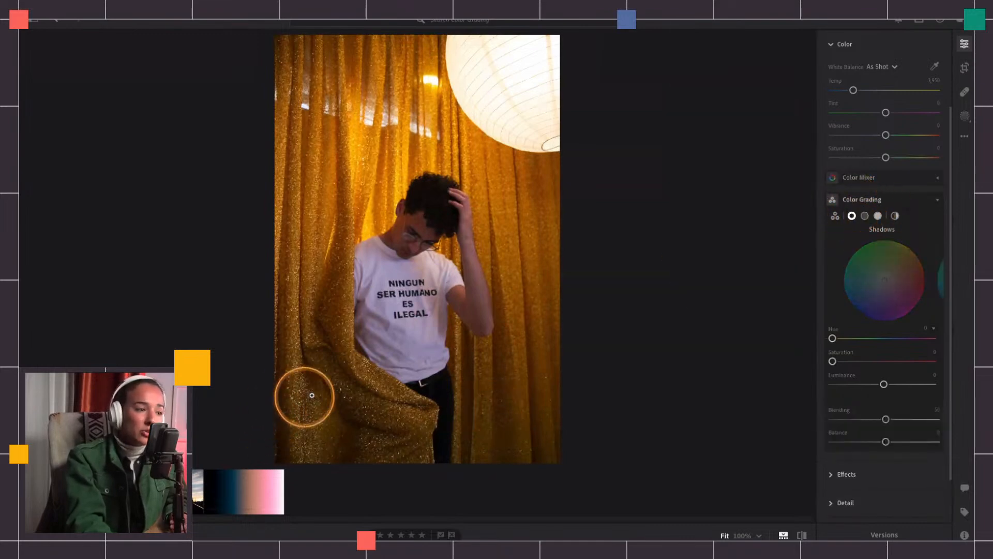
key("alt")
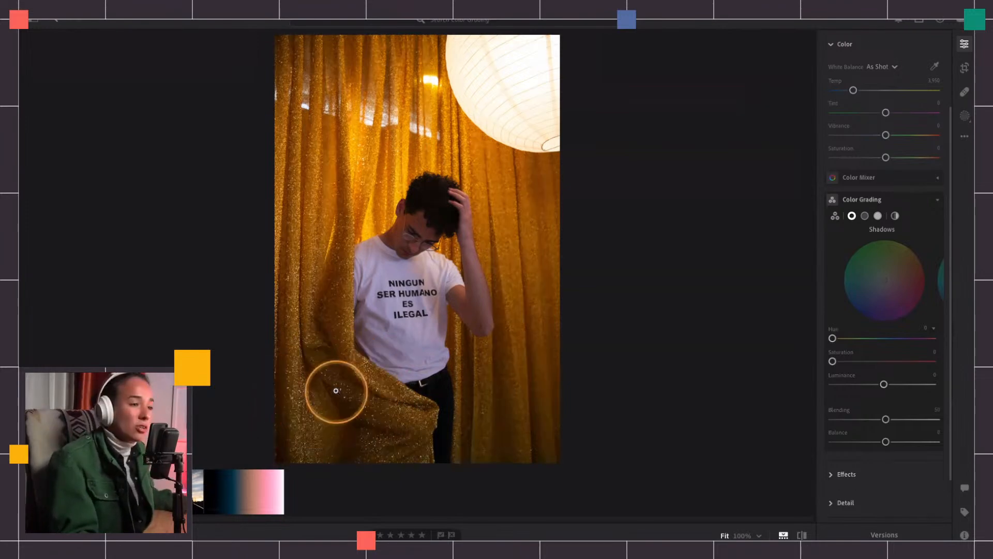
left_click_drag(898, 284, 882, 311)
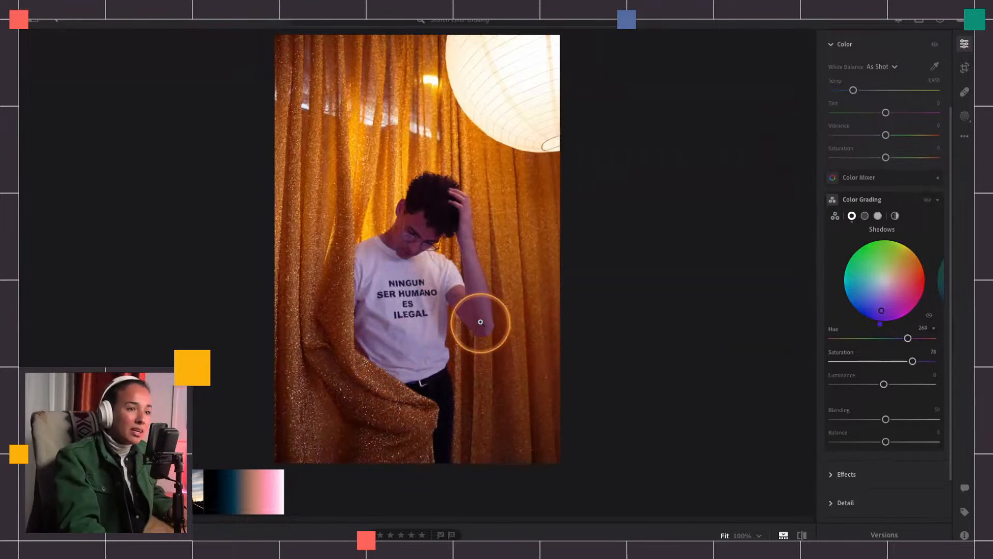
key("alt")
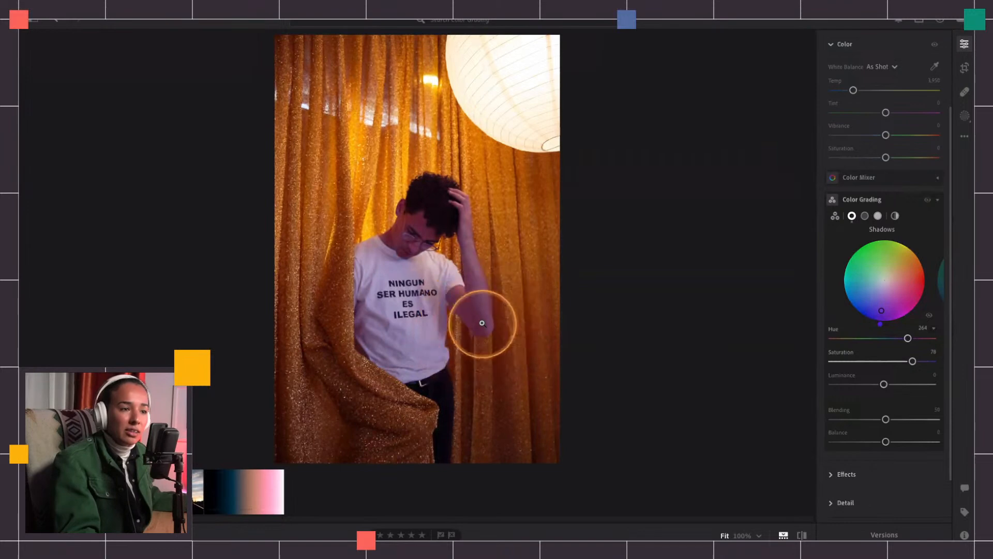
key("alt")
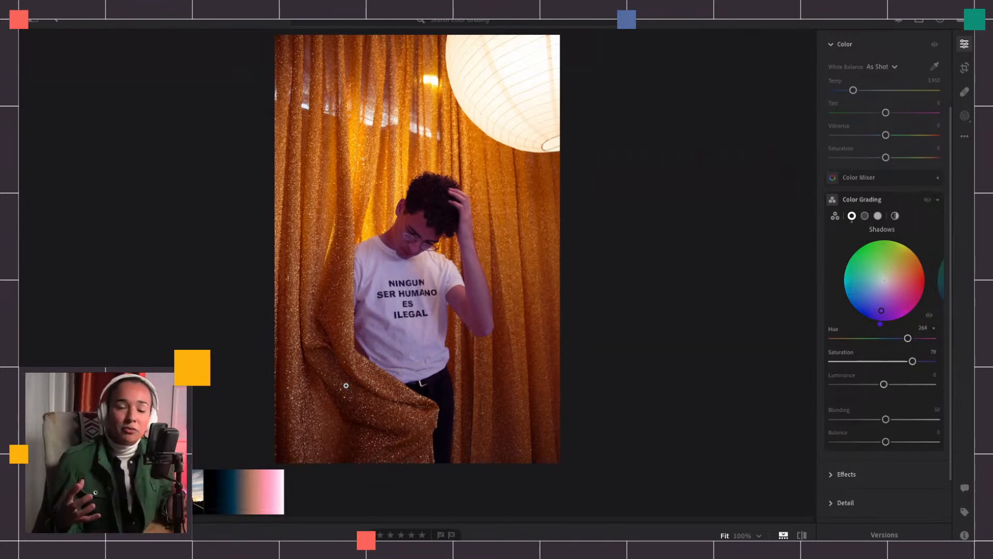
left_click(221, 515)
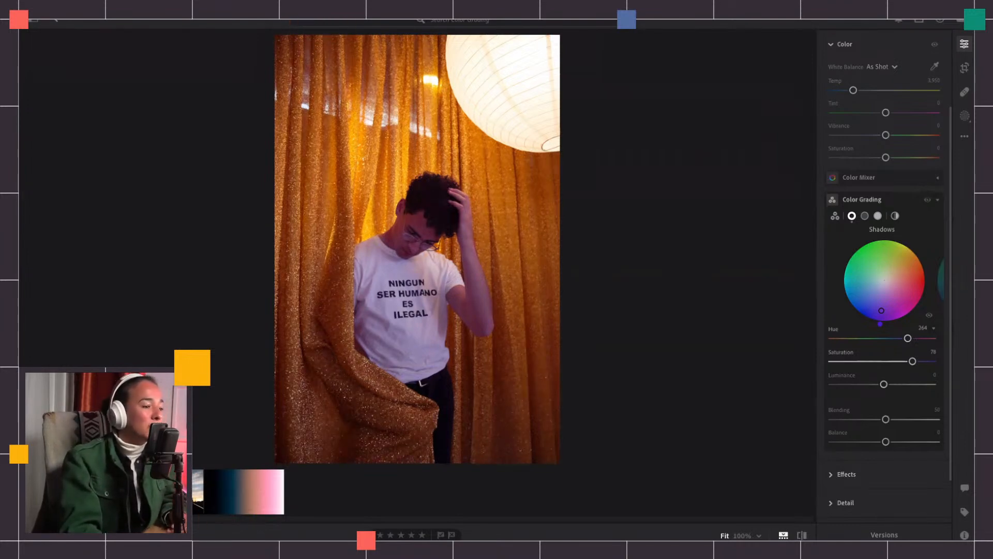
Advance to the portrait of the man holding a red triangle and crop it tighter from the upper-right corner.
key("Right")
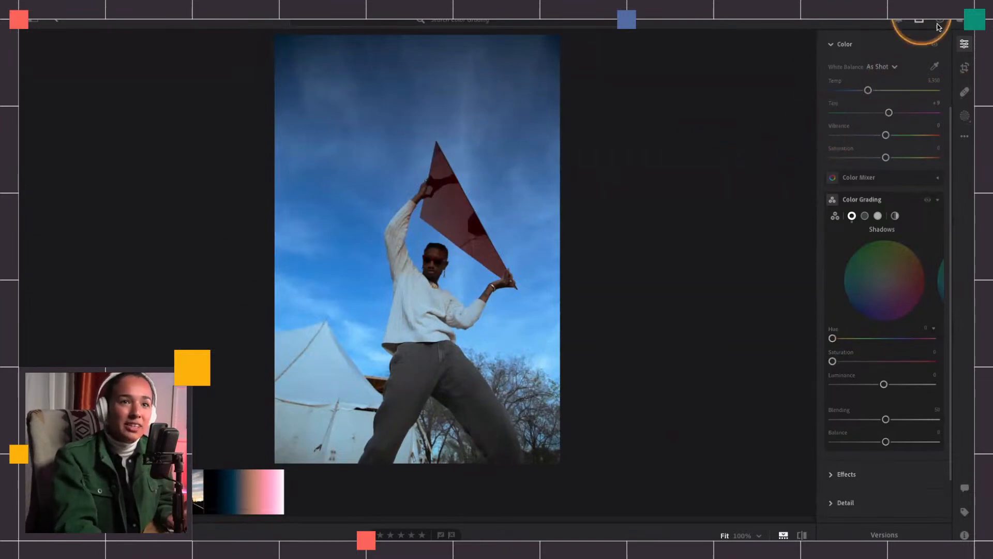
left_click(965, 68)
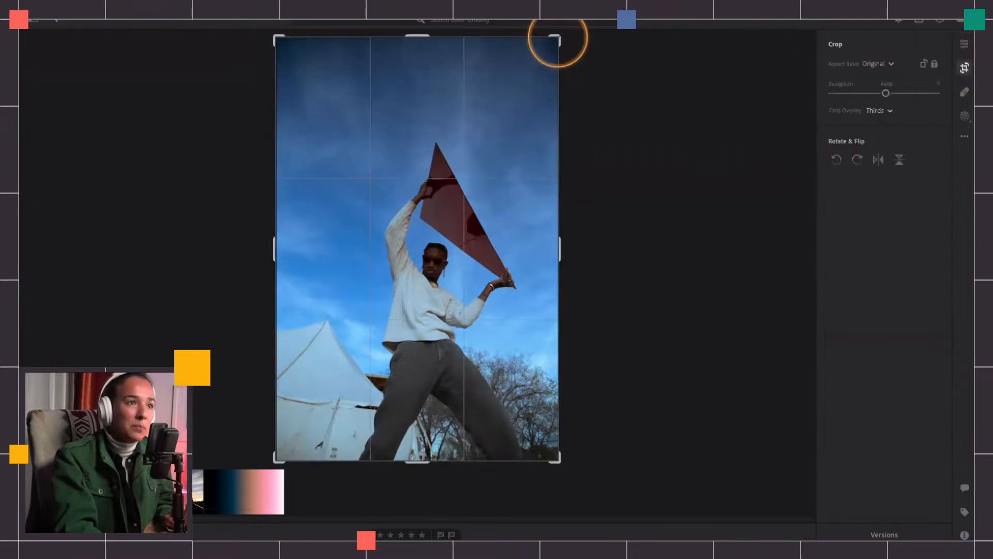
left_click_drag(557, 38, 556, 57)
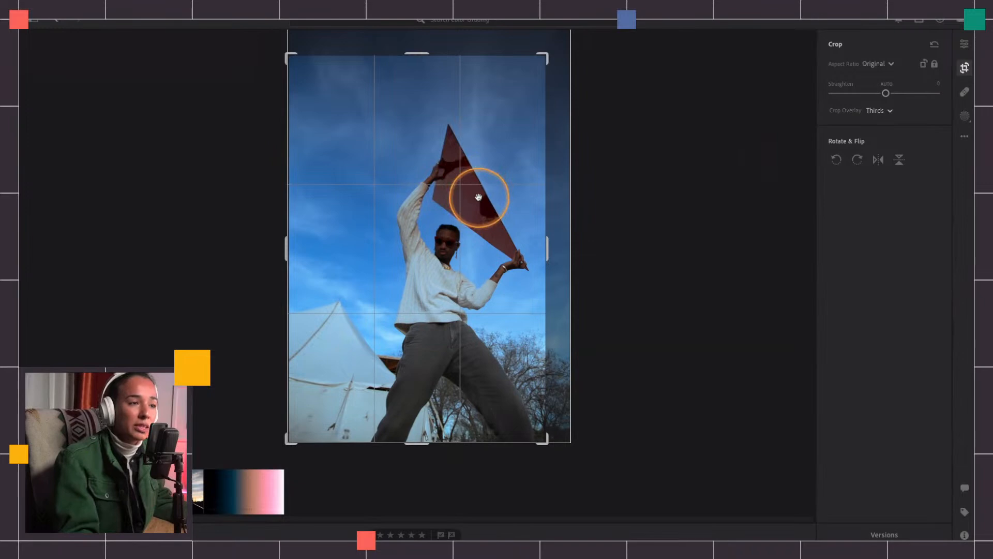
key("Return")
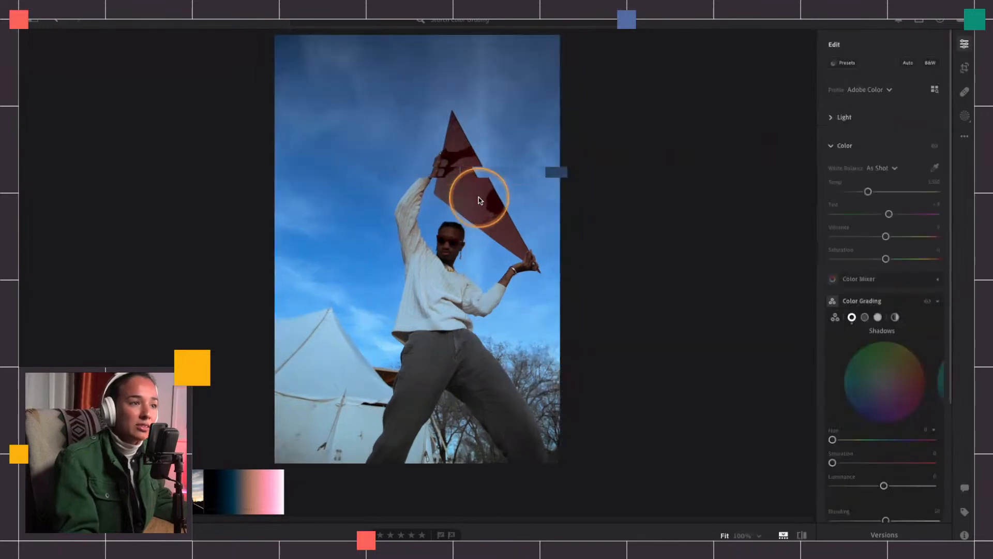
Save the crop as a version named cropped and reload it after checking the Original version.
left_click(894, 538)
left_click(692, 90)
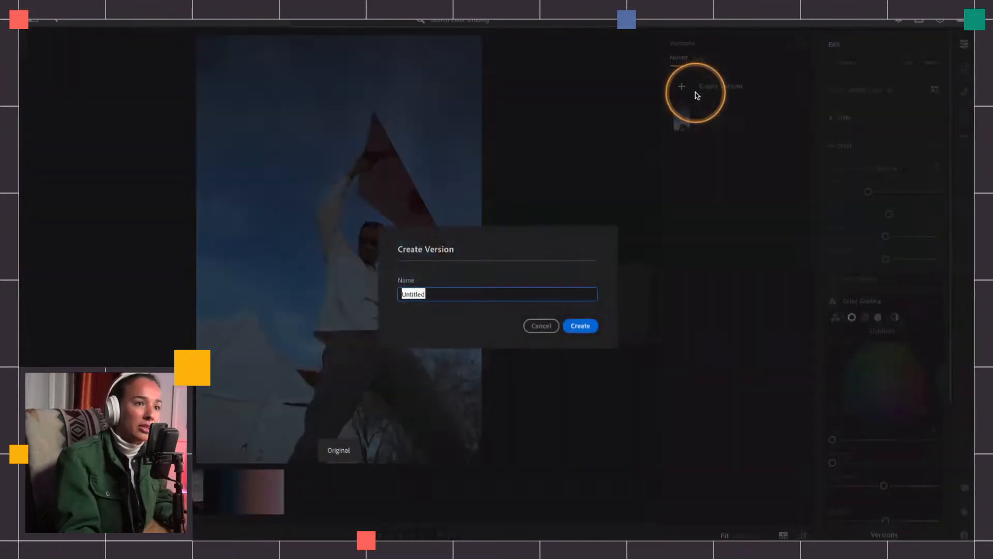
type("croppe")
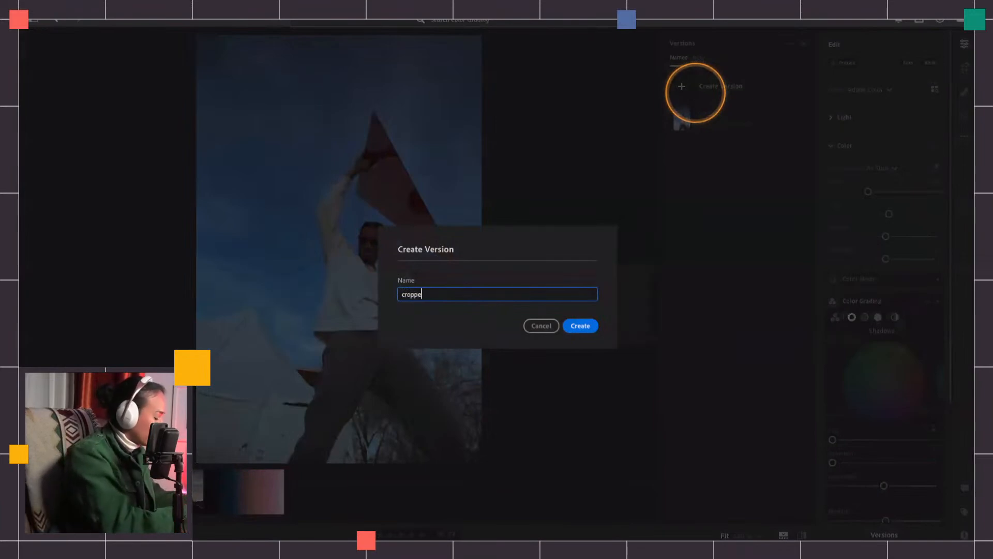
type("d")
key("Return")
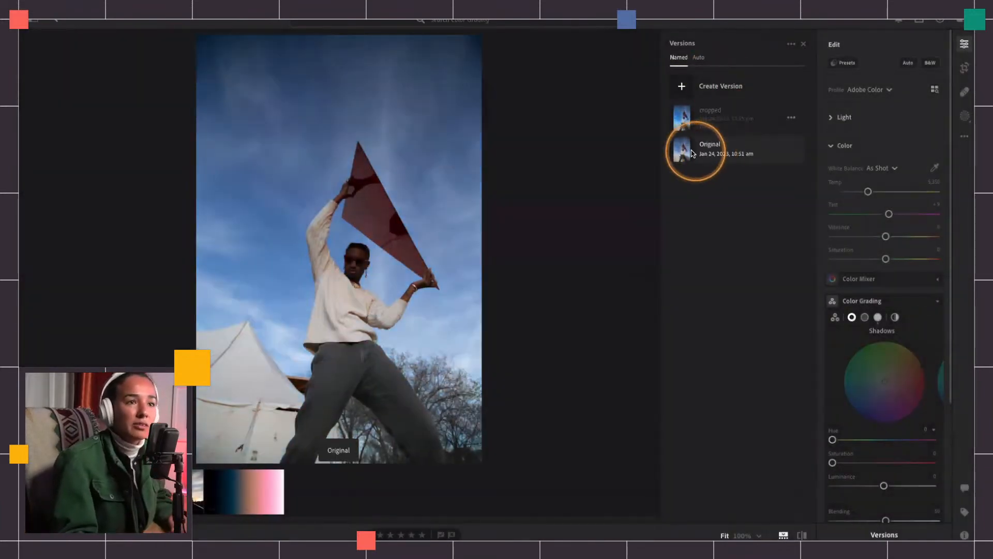
left_click(702, 121)
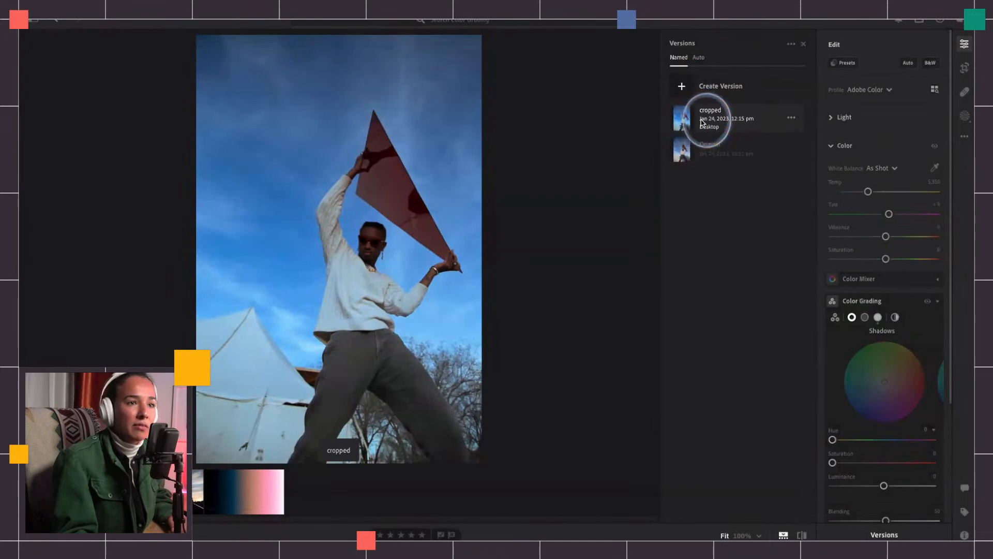
Set a custom white balance by sampling the man's white sweater as the neutral color, and dismiss the tip.
left_click(830, 118)
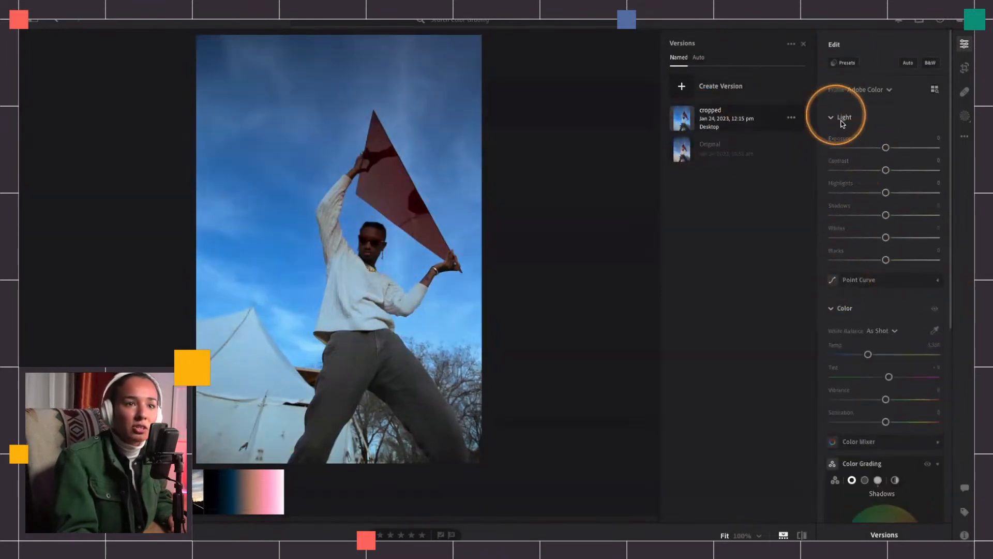
left_click(834, 118)
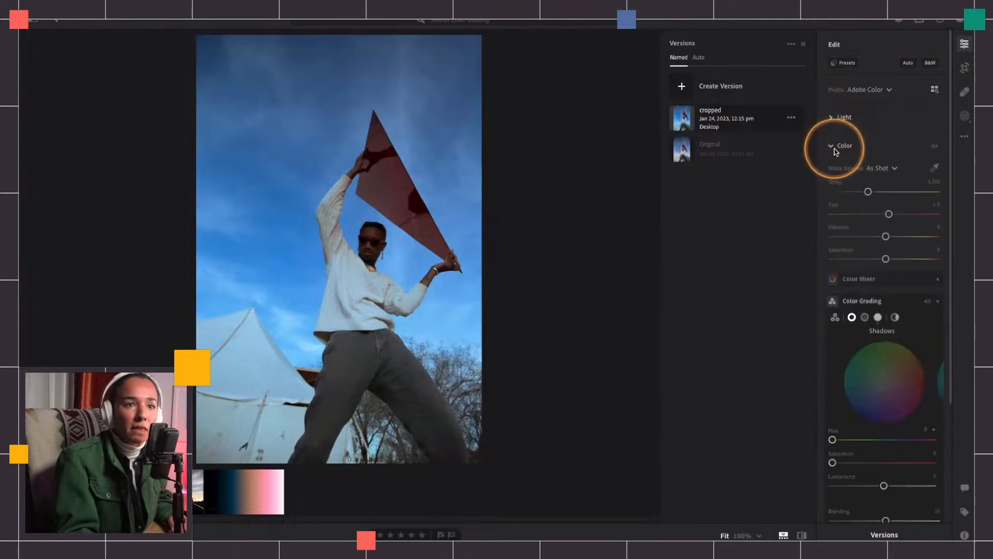
left_click(933, 169)
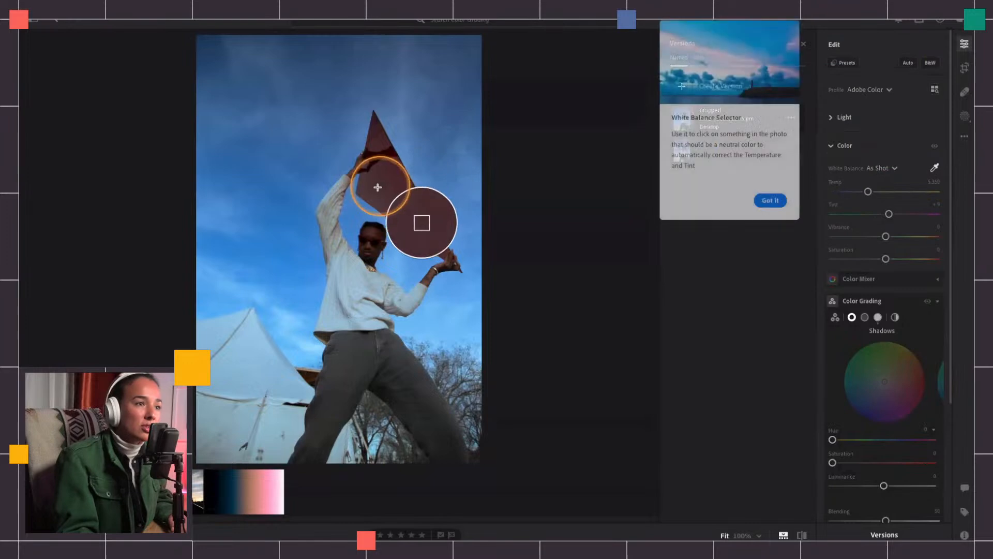
left_click(338, 257)
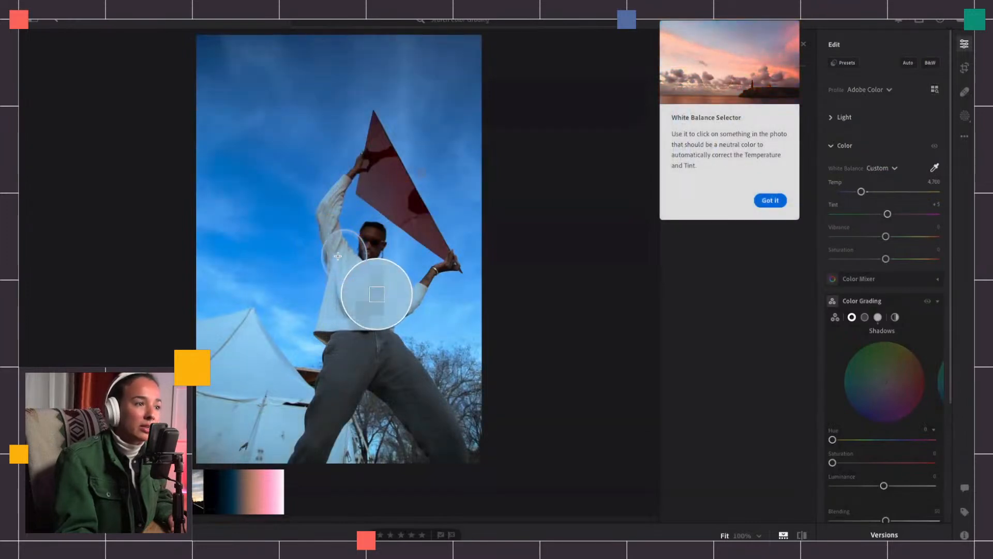
left_click(770, 201)
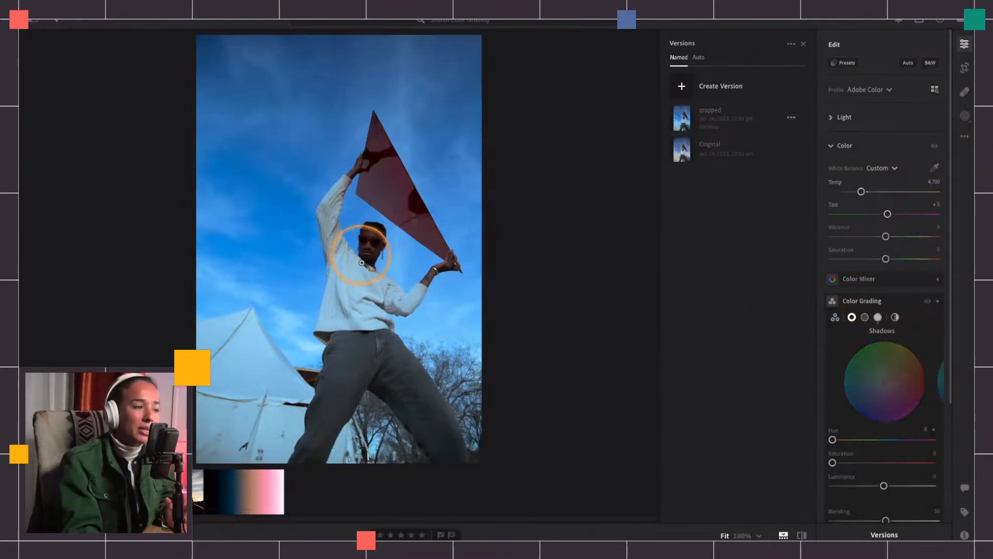
Try a light yellow tint in the shadows, restore the cropped version and close the version list.
left_click_drag(887, 382, 891, 376)
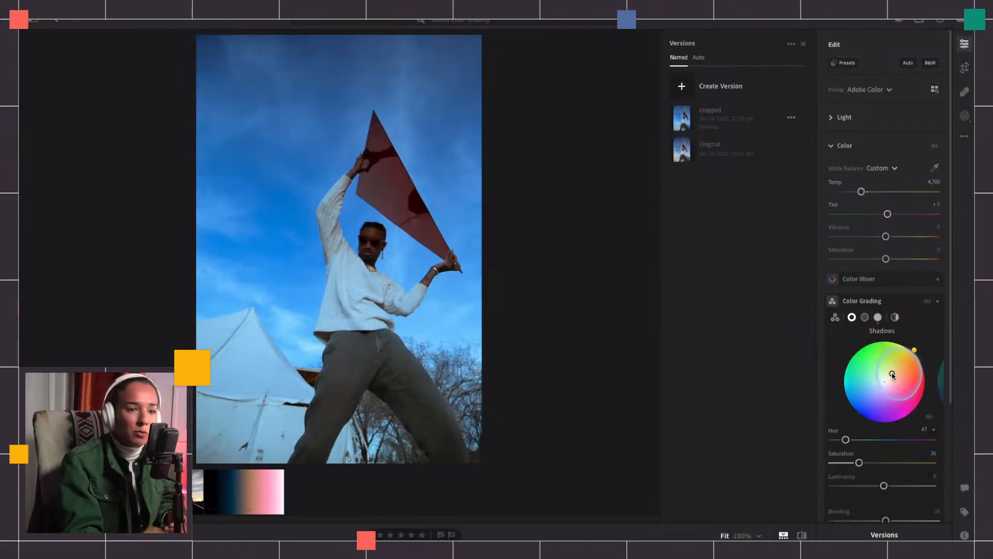
left_click(696, 111)
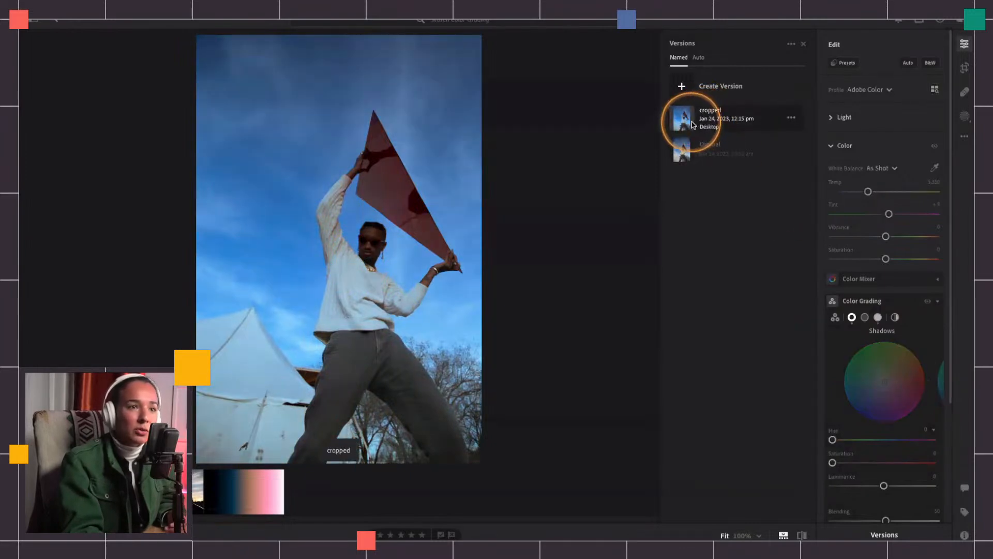
left_click(803, 44)
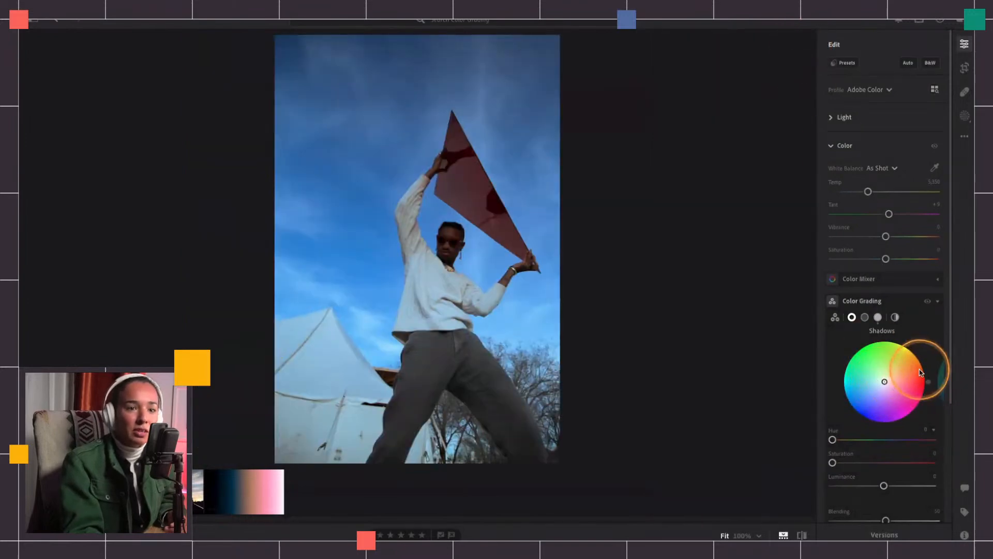
Tint the highlights through yellow and orange to a pinkish red at about hue 4 with saturation 55.
left_click(938, 378)
left_click(939, 375)
left_click_drag(858, 404, 895, 364)
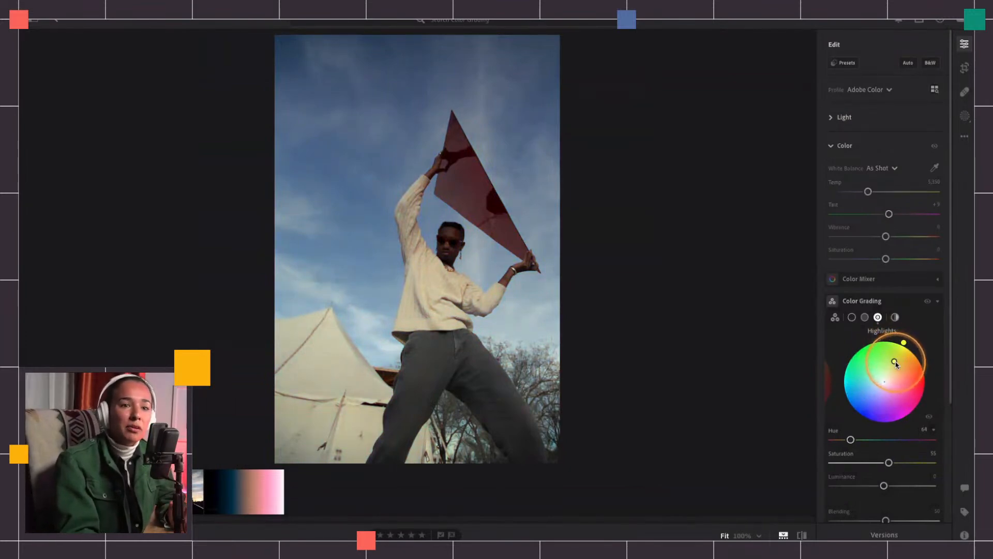
left_click_drag(895, 362, 897, 368)
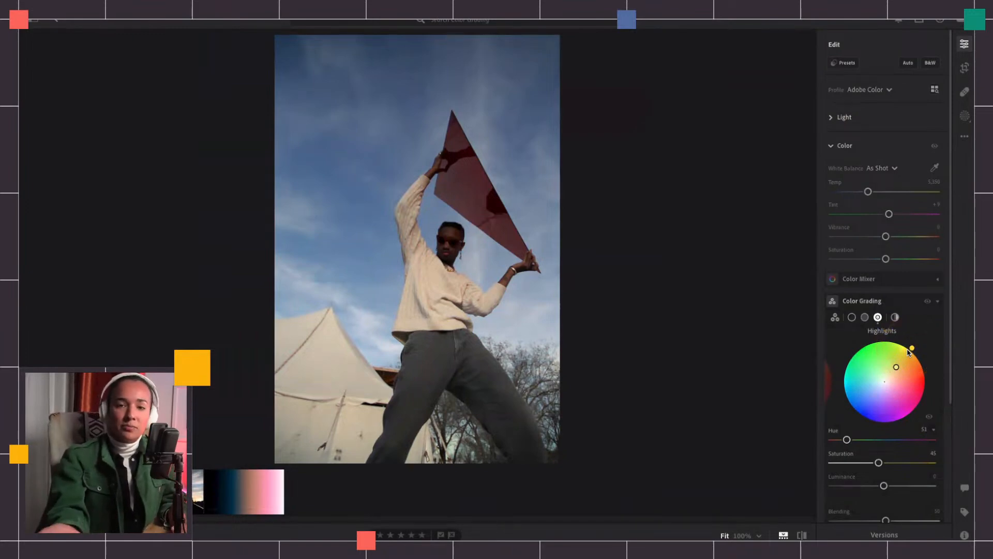
left_click_drag(910, 350, 905, 371)
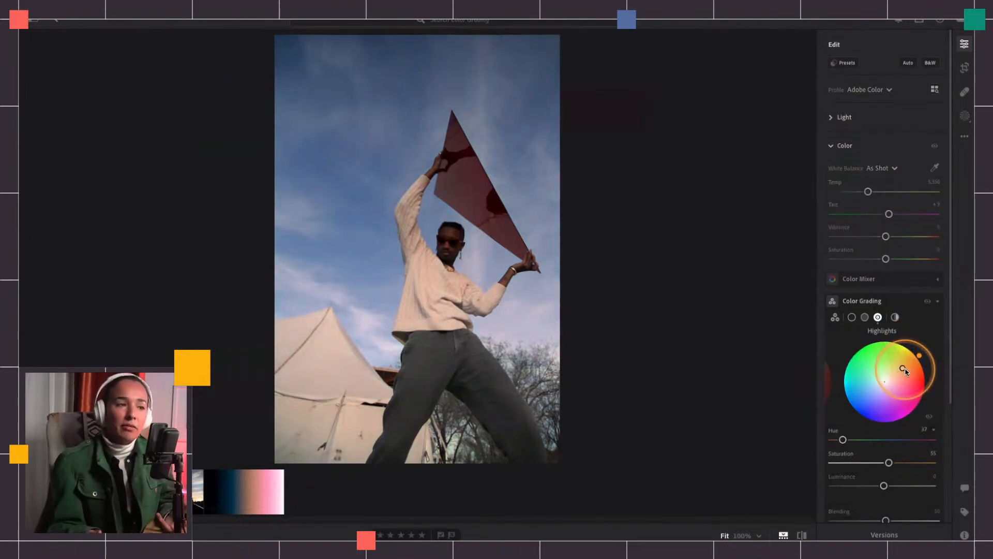
left_click_drag(920, 356, 921, 356)
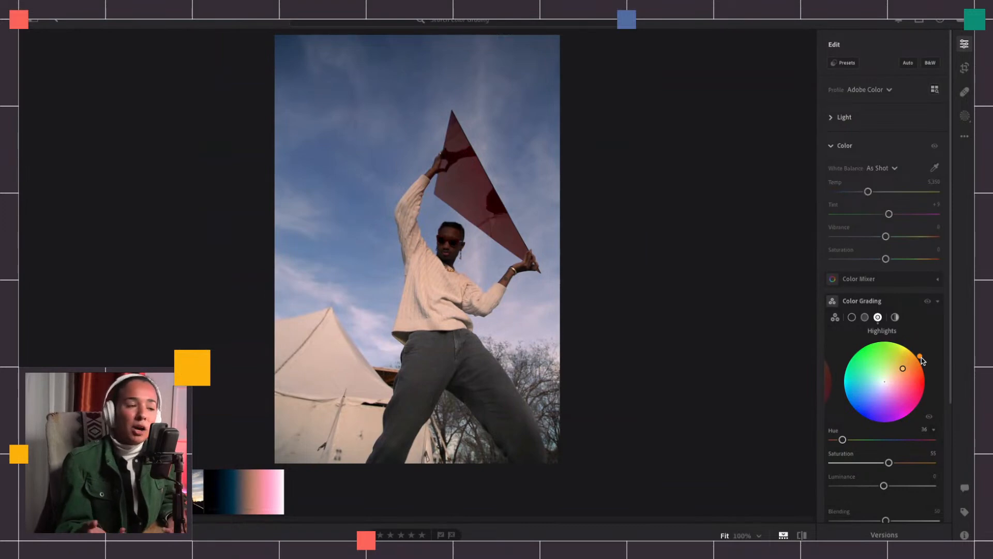
left_click_drag(921, 358, 928, 380)
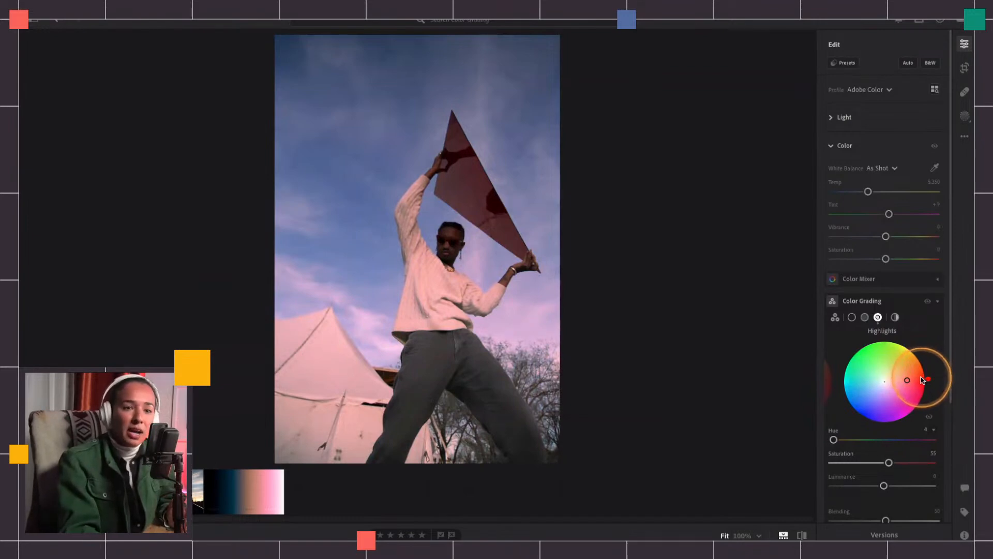
left_click_drag(926, 382, 928, 380)
Tint the midtones green at about hue 146 with saturation 26.
left_click(827, 375)
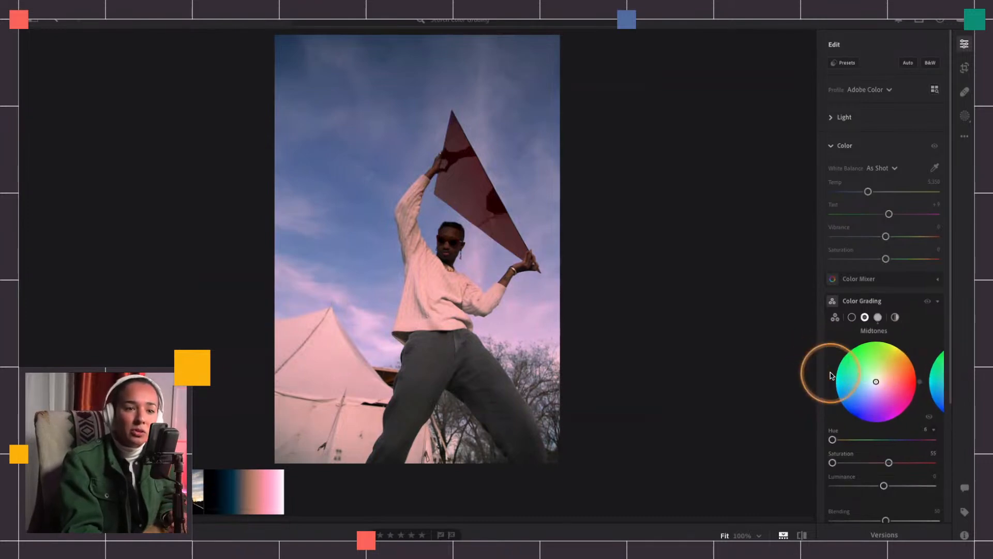
left_click(874, 375)
left_click_drag(875, 378, 874, 376)
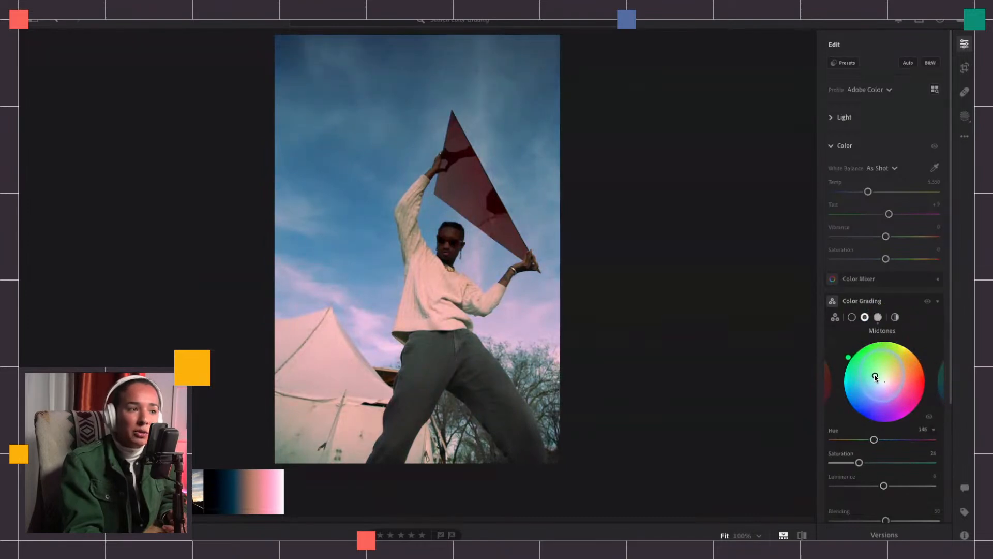
Tint the shadows pinkish red at hue 345 with saturation 35 and compare the grade with the original photo.
left_click(829, 378)
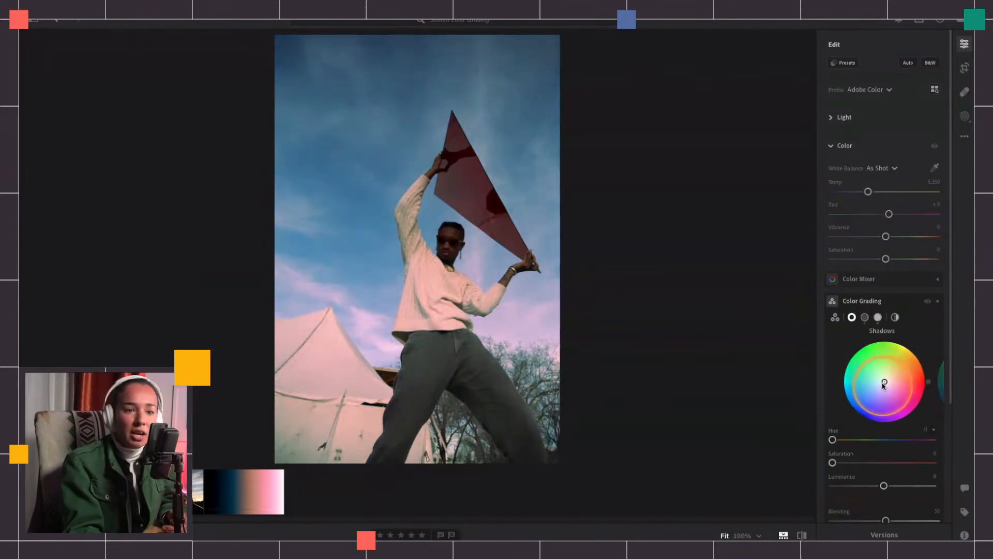
left_click_drag(879, 392, 899, 385)
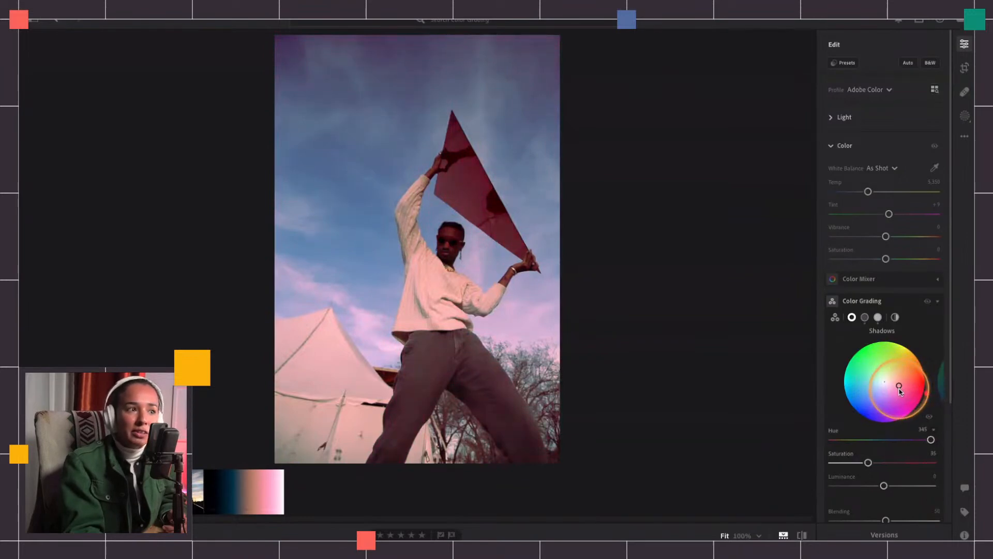
key("backslash")
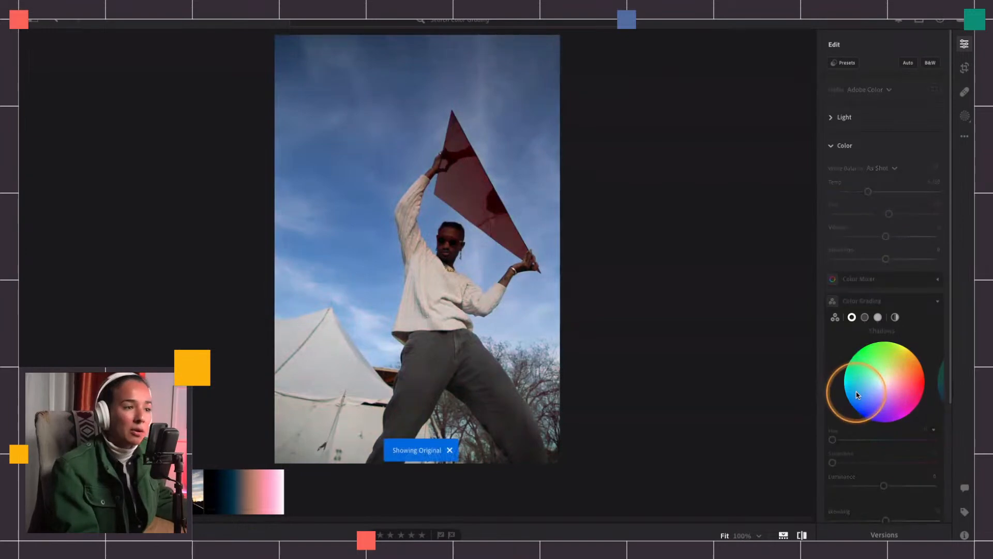
Lower the color grade's Blending to 25 and shift its Balance to -34.
scroll(860, 382, "down", 3)
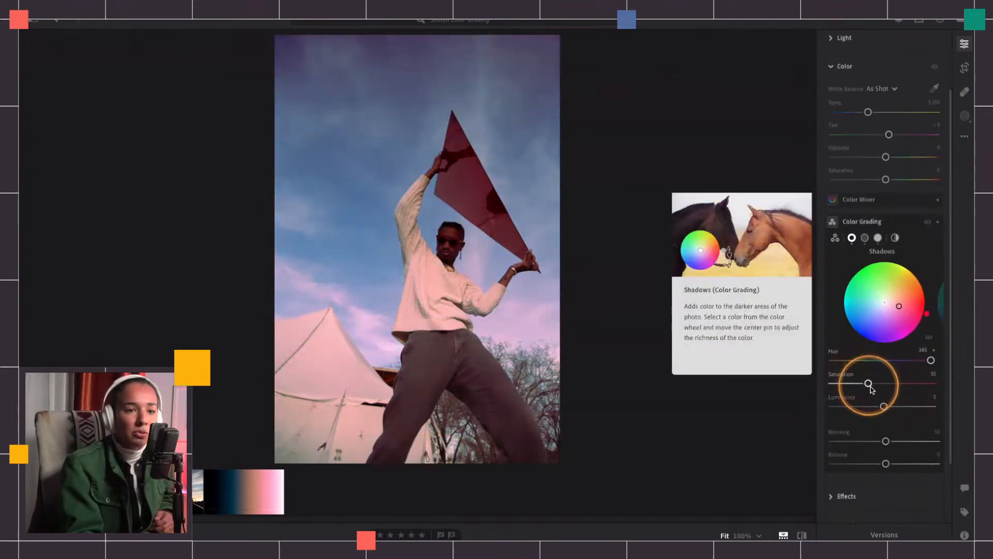
scroll(885, 406, "down", 2)
left_click_drag(885, 394, 862, 398)
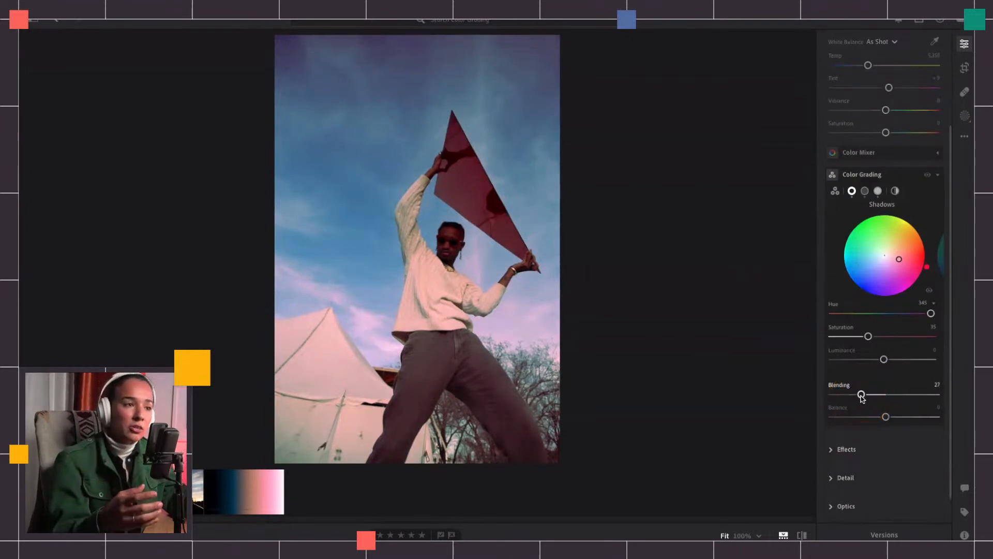
mouse_move(862, 397)
left_mouse_down()
mouse_move(907, 395)
mouse_move(833, 400)
mouse_move(872, 395)
mouse_move(837, 404)
mouse_move(863, 398)
left_mouse_up()
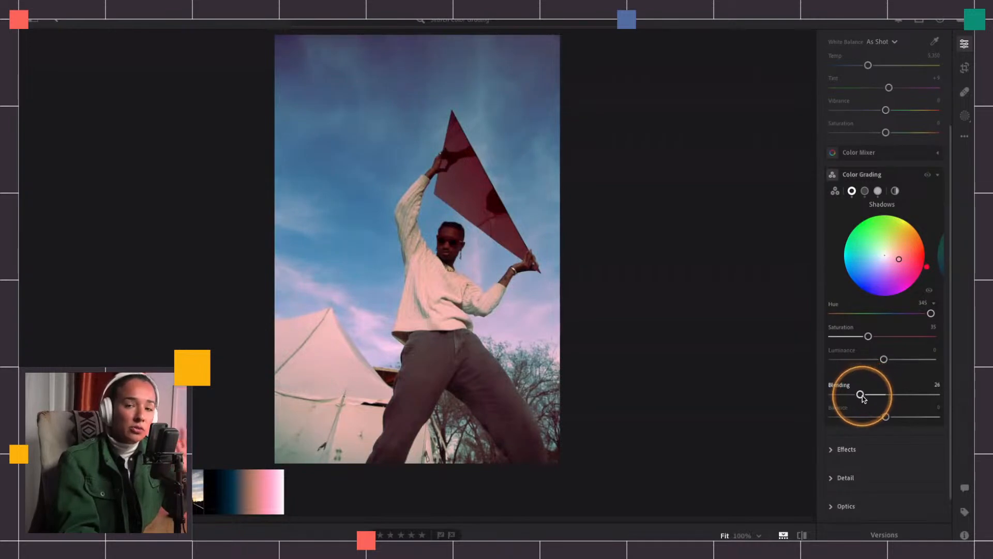
left_click_drag(861, 396, 868, 417)
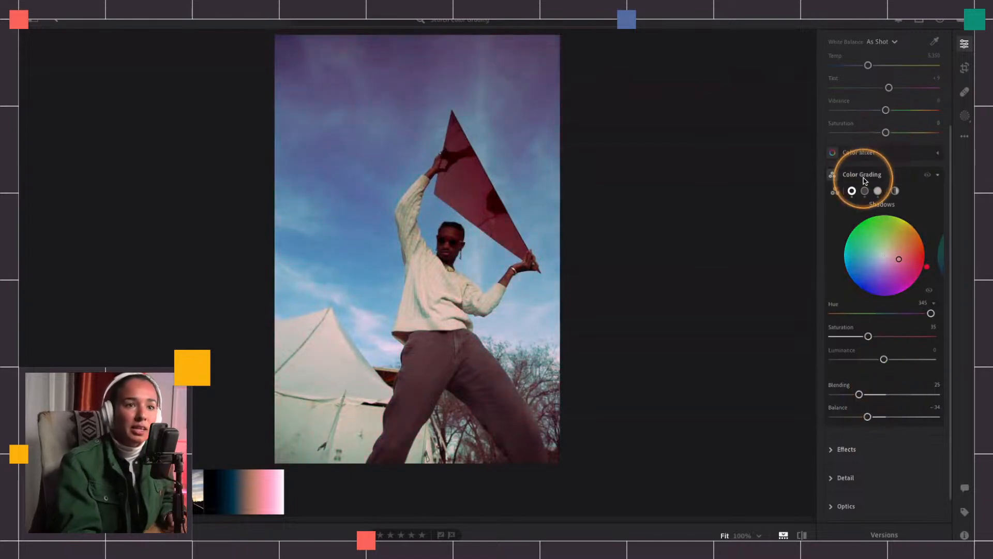
Review the Light and Color adjustment sections and leave both collapsed.
mouse_move(868, 179)
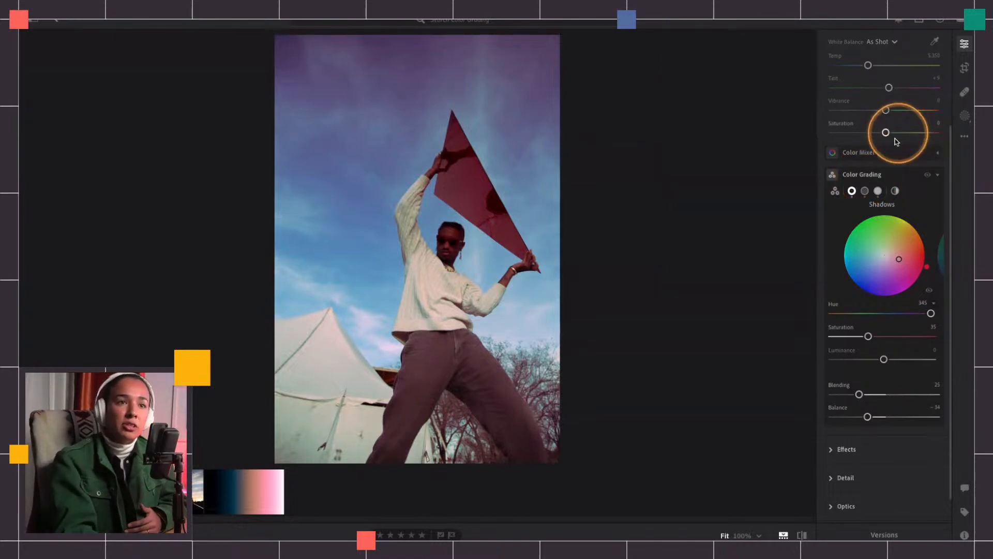
scroll(888, 156, "up", 3)
left_click(835, 112)
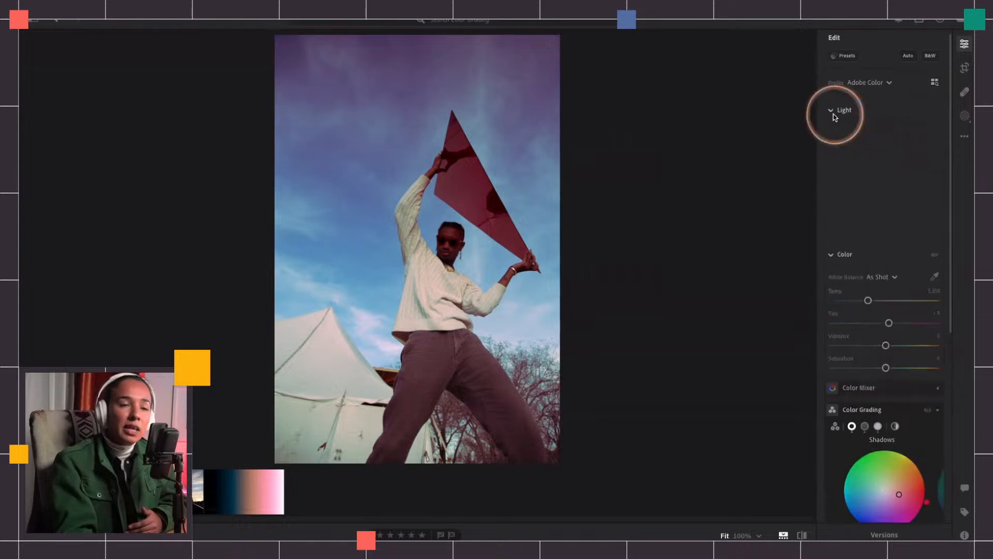
left_click(834, 113)
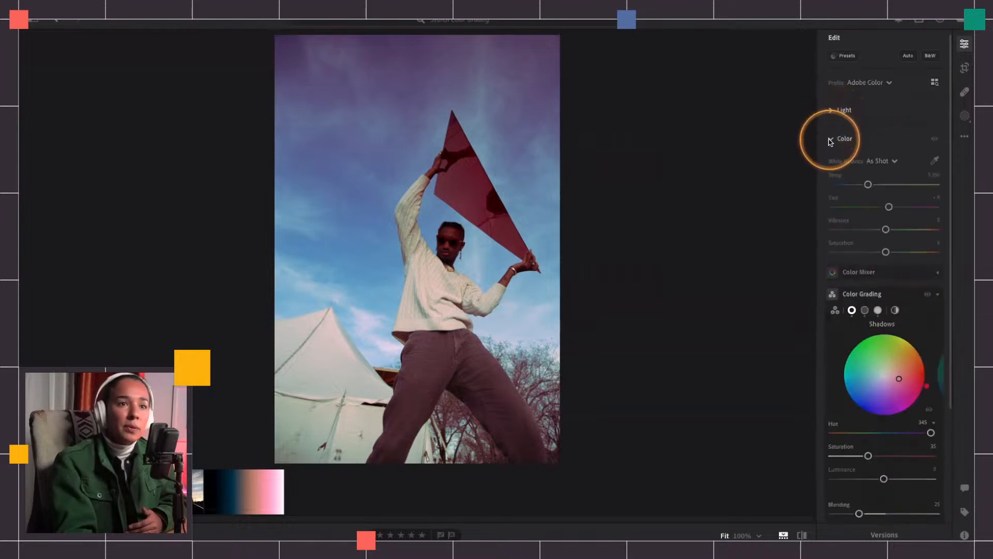
left_click(834, 139)
left_click(833, 145)
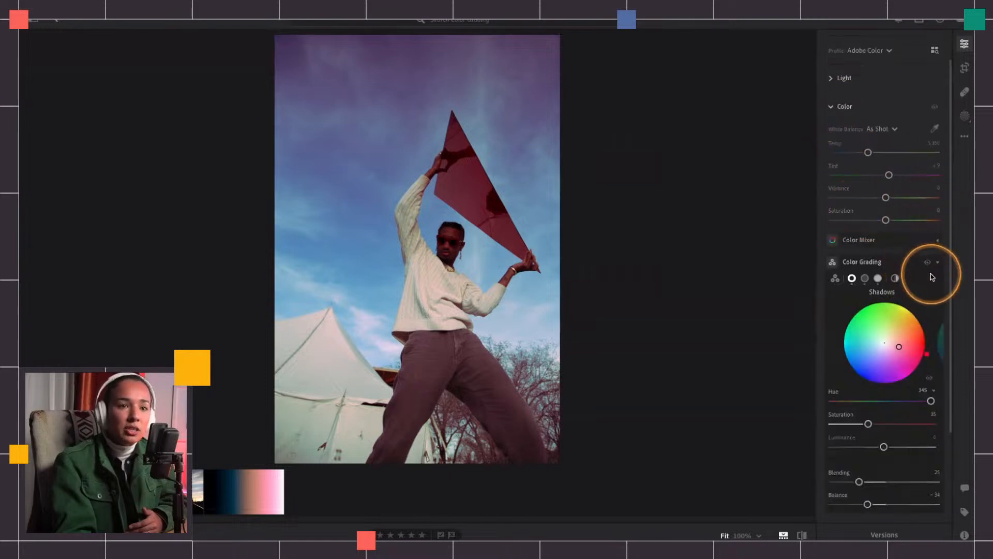
left_click(835, 106)
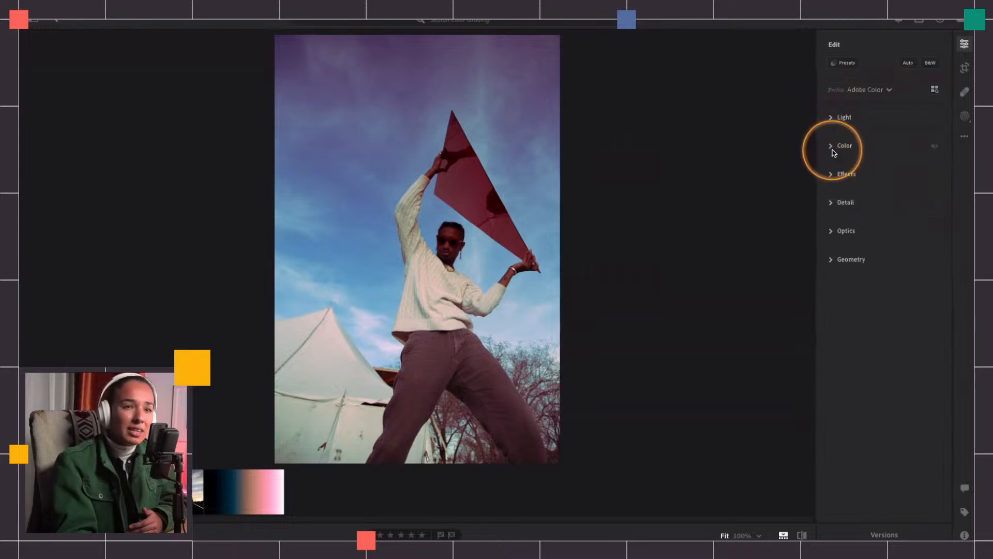
Expand the Color adjustments and the Color Mixer, and bring the full Color Grading controls into view.
left_click(832, 147)
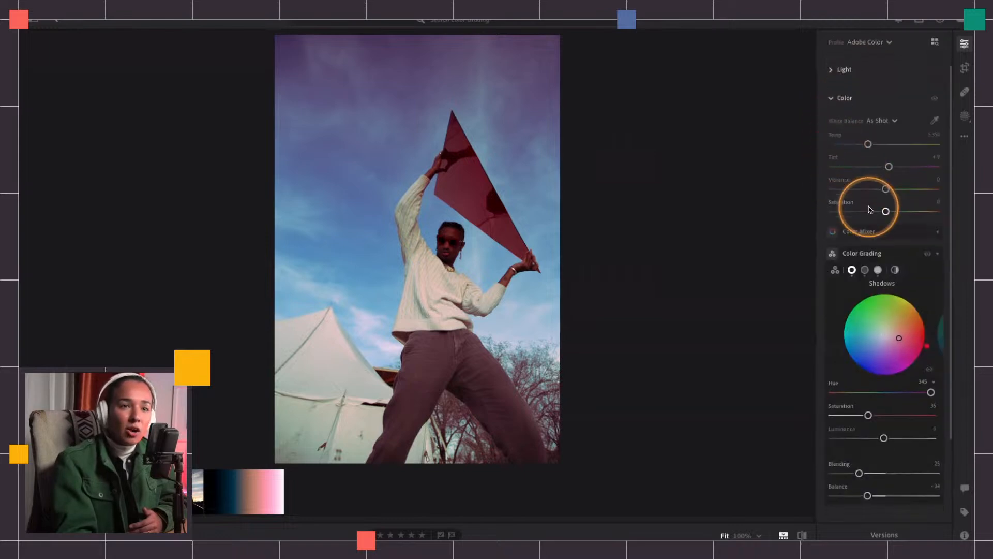
left_click(849, 194)
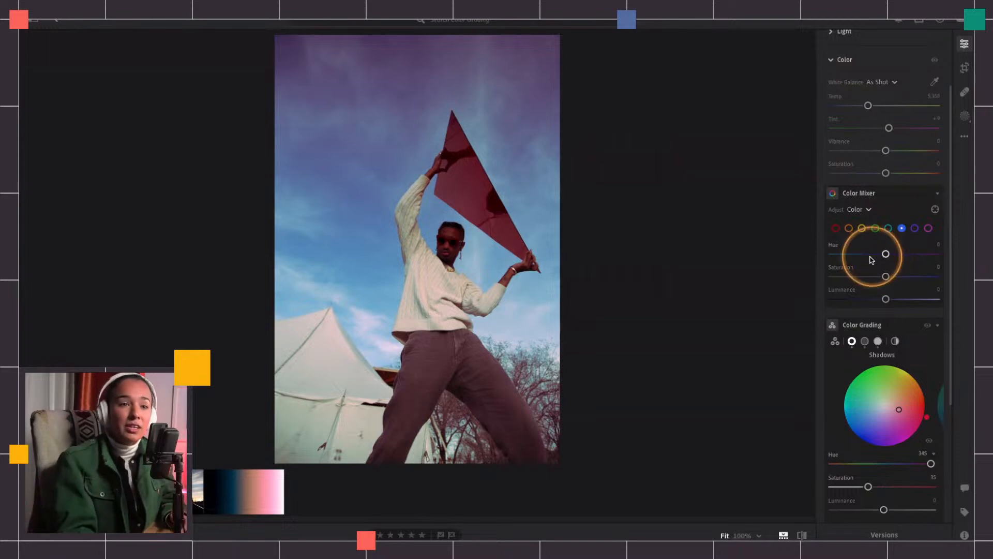
scroll(872, 261, "down", 2)
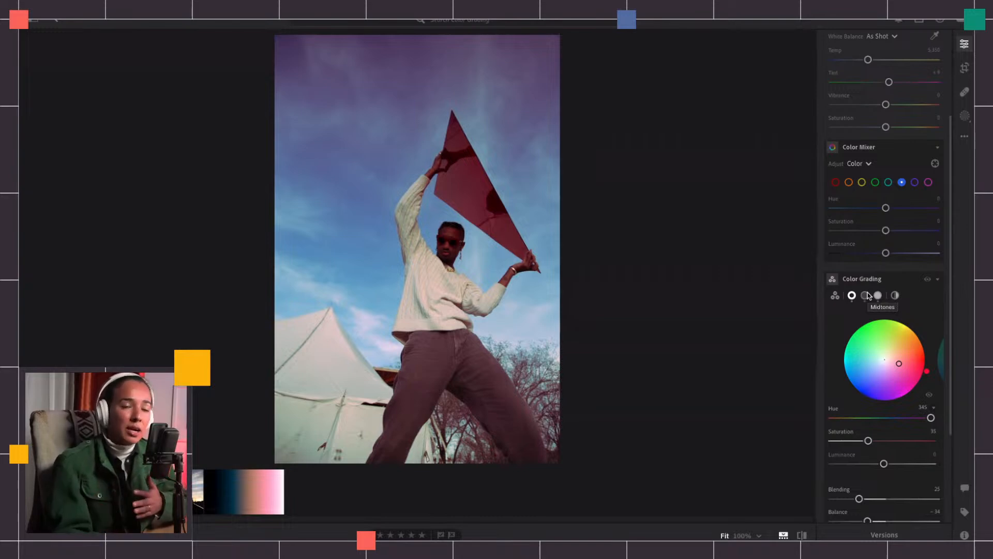
scroll(882, 289, "down", 2)
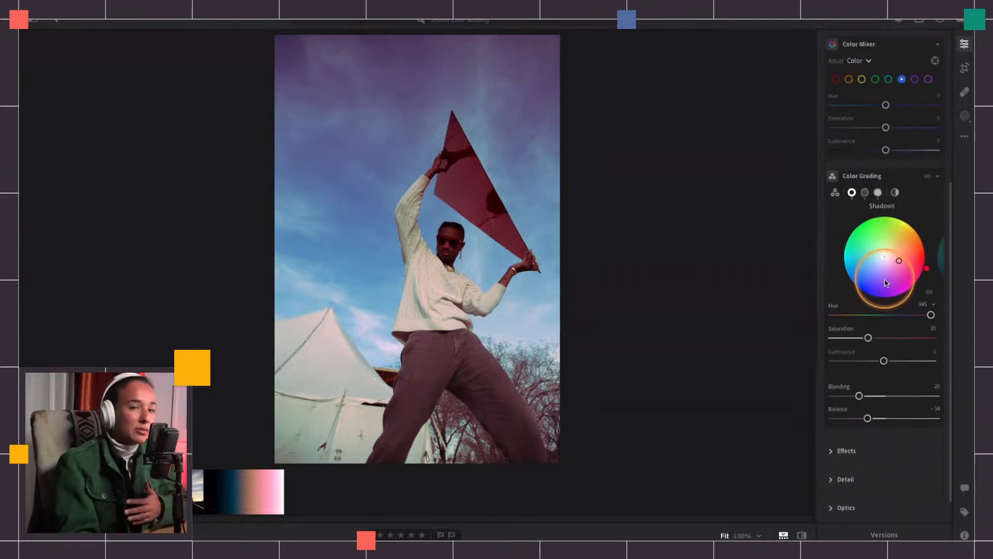
Save the current edit of the red-triangle photo as a named version called agic.
left_click(876, 526)
left_click(682, 89)
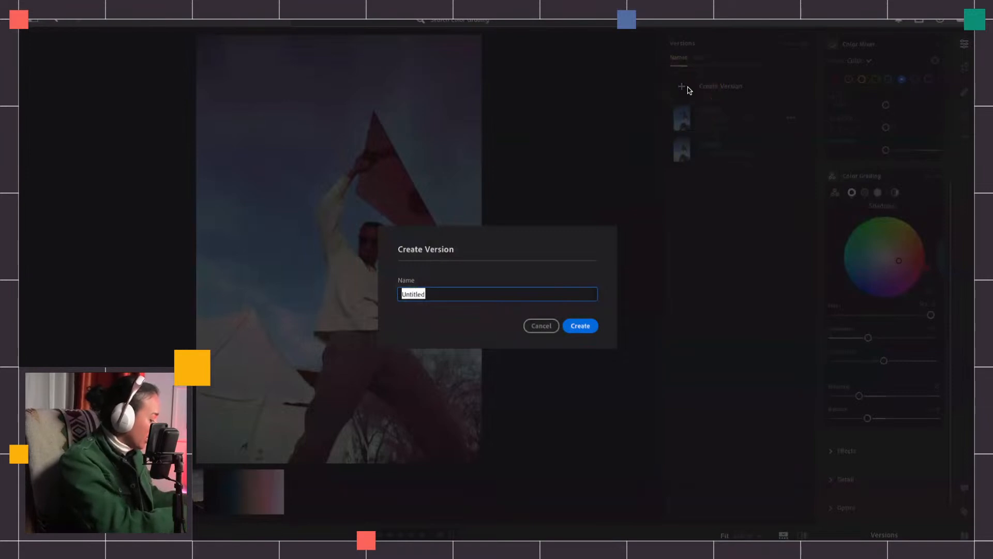
type("agic")
key("Return")
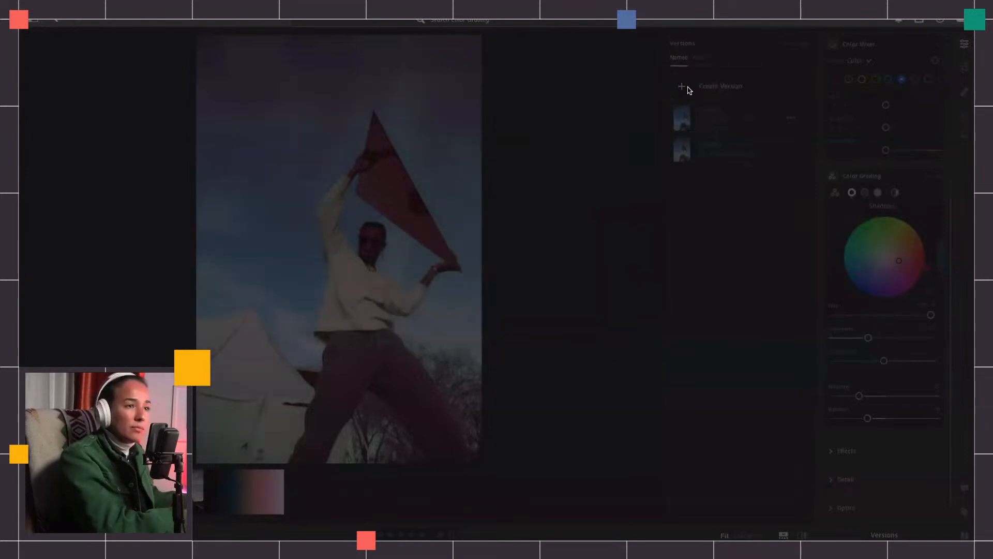
Compare the agic version with the Original version, return to agic and close the version list.
left_click(689, 62)
left_click(705, 116)
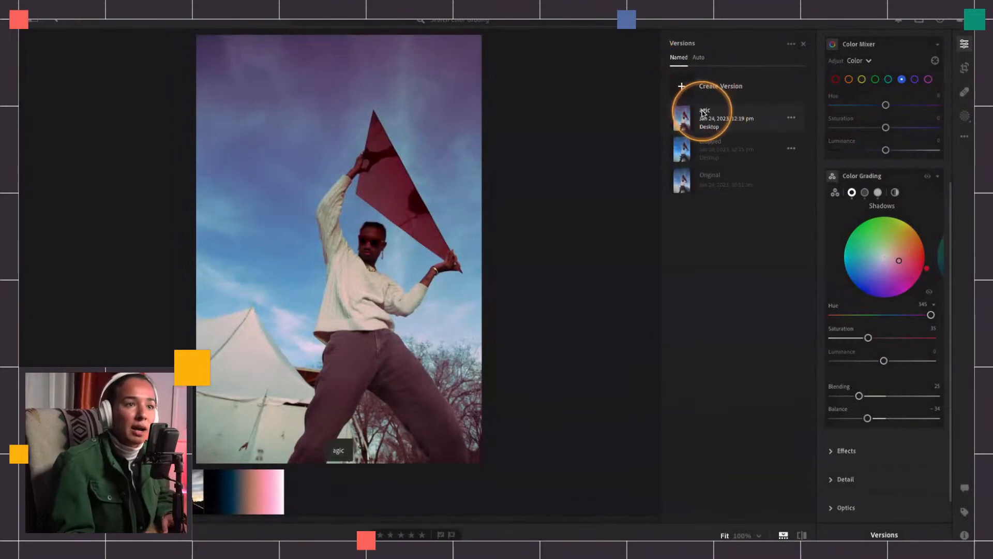
left_click(710, 180)
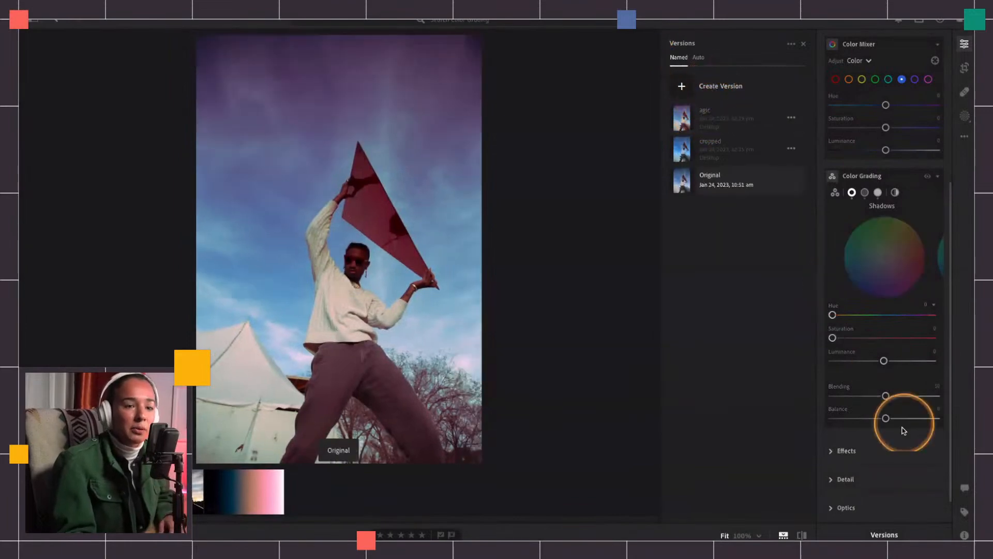
left_click(709, 117)
left_click(803, 44)
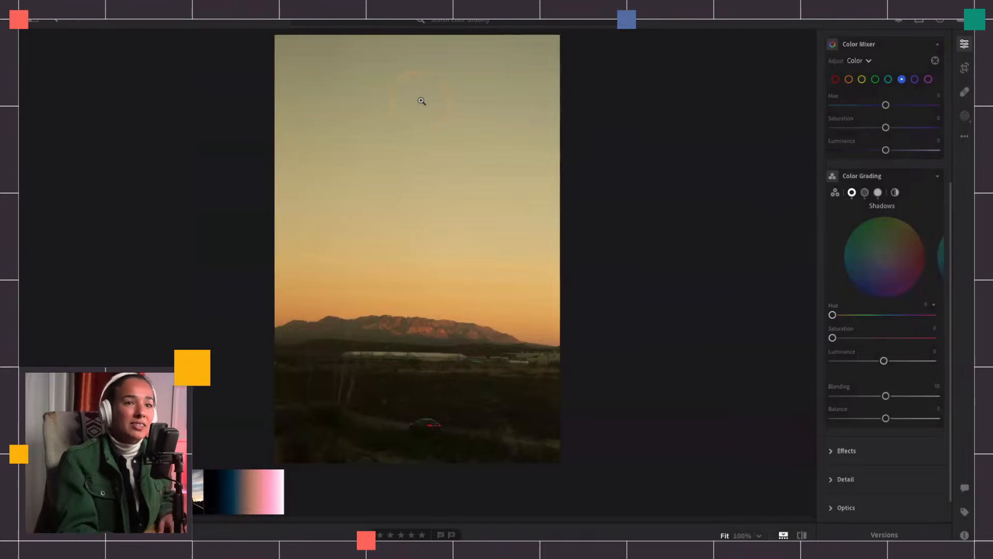
Try a blue shadow tint at hue 219 with saturation 60 on the desert sunset photo and undo it.
mouse_move(890, 180)
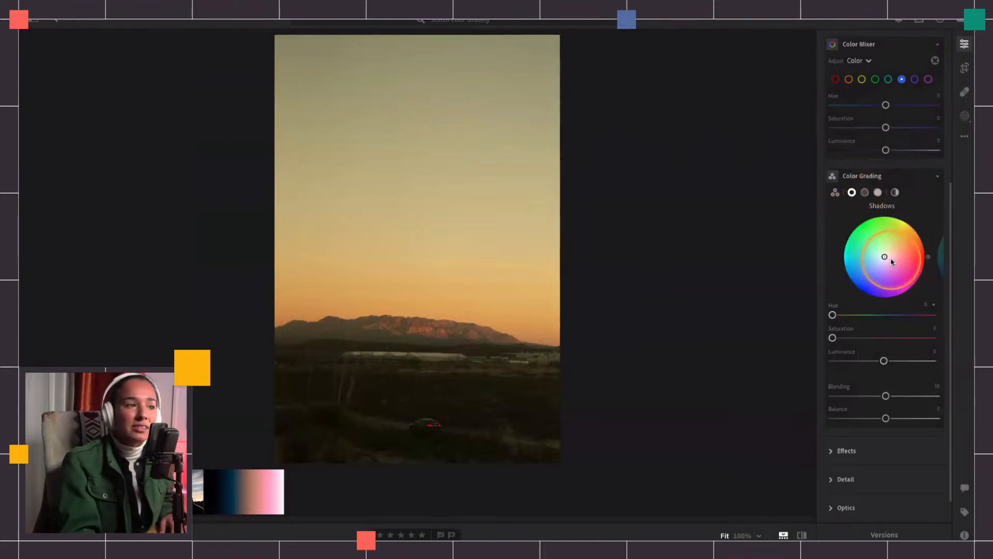
left_click(865, 193)
left_click(895, 193)
left_click(853, 217)
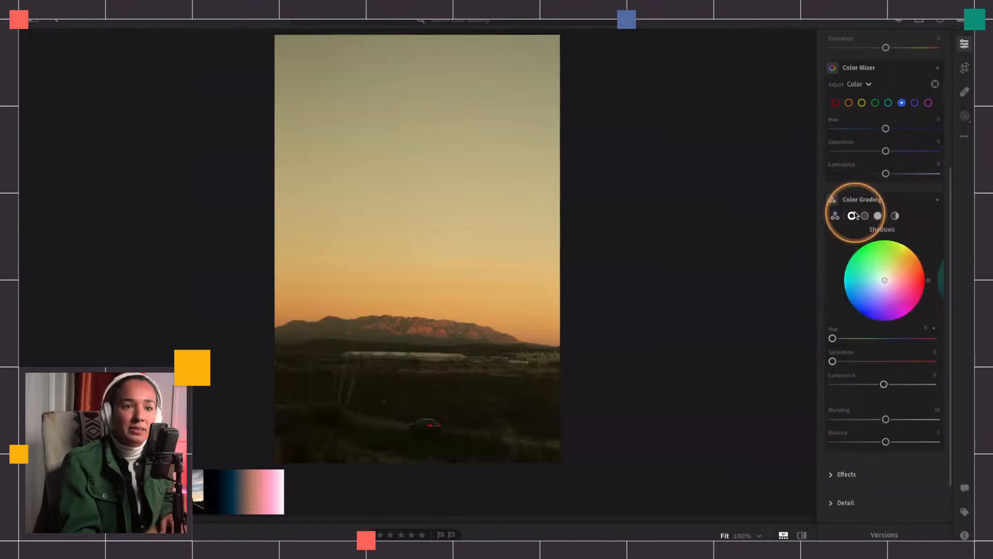
left_click_drag(890, 284, 865, 295)
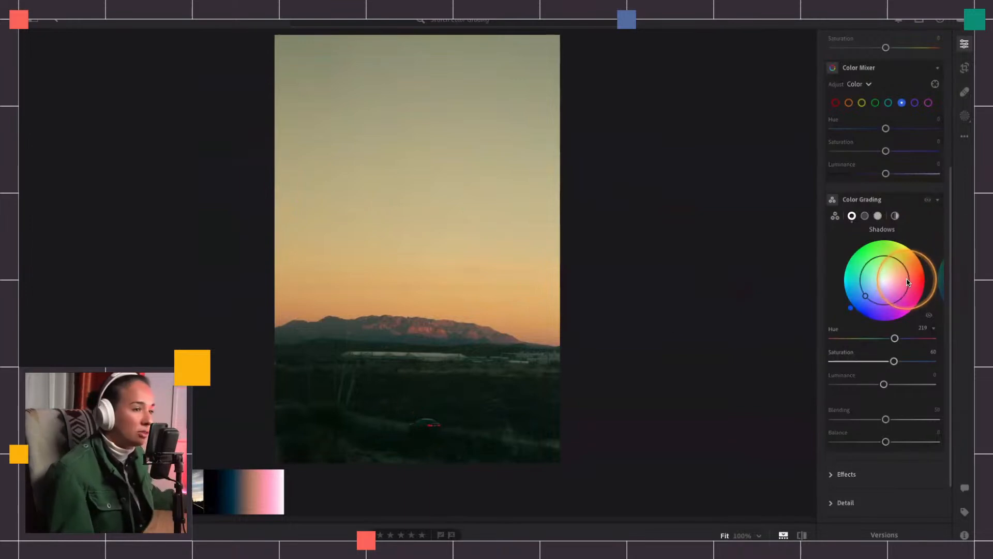
key("ctrl+z")
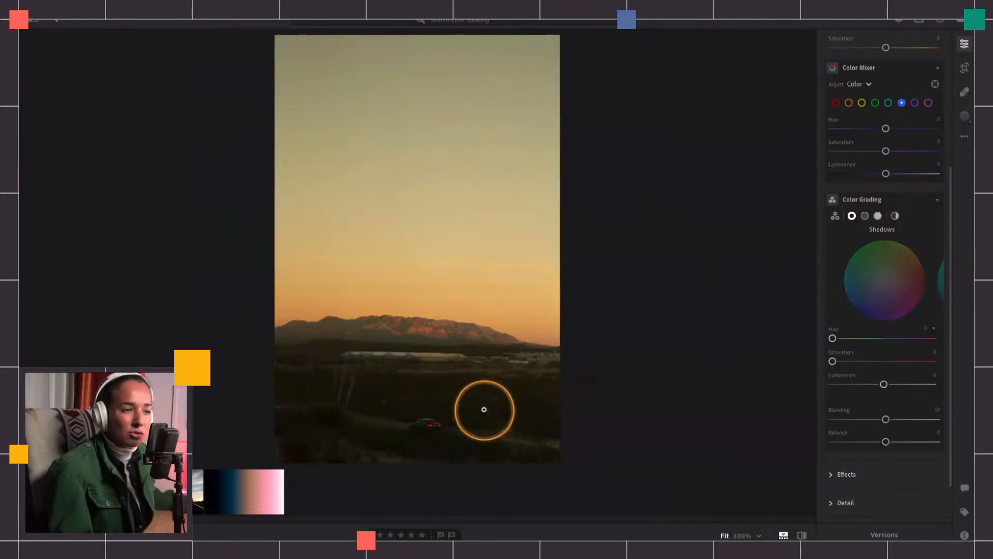
key("alt")
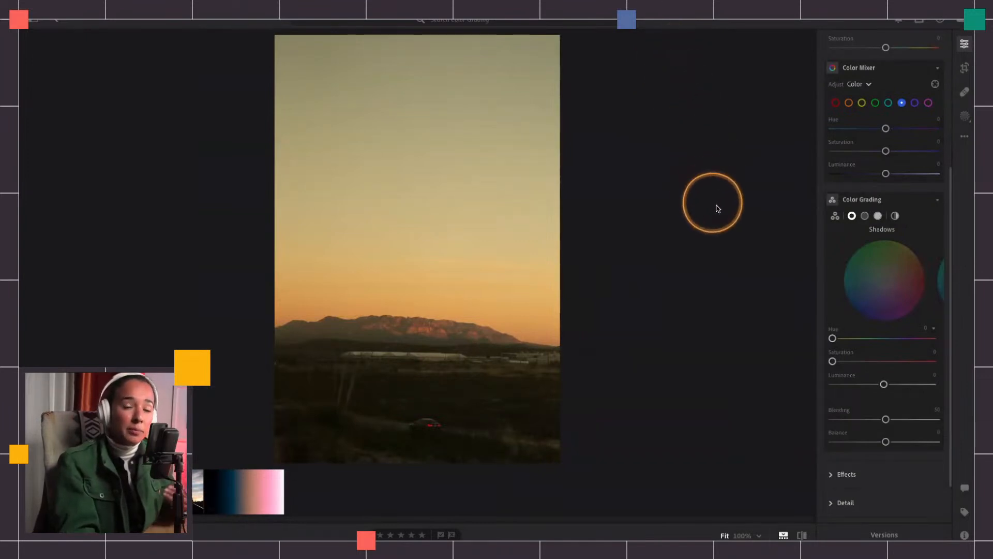
Tint the sunset photo's shadows teal-blue at hue 203 with saturation 92.
left_click_drag(885, 279, 864, 305)
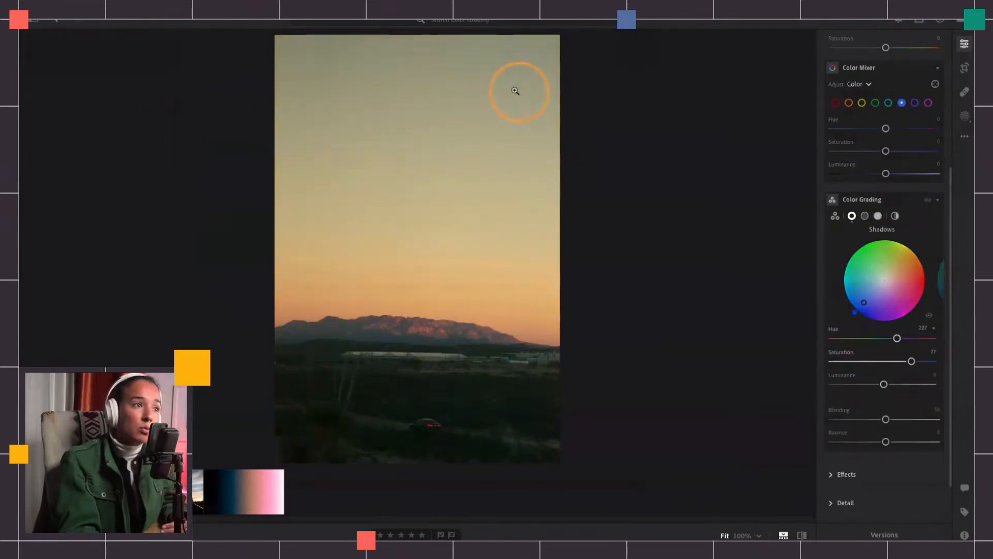
left_click_drag(865, 306, 849, 295)
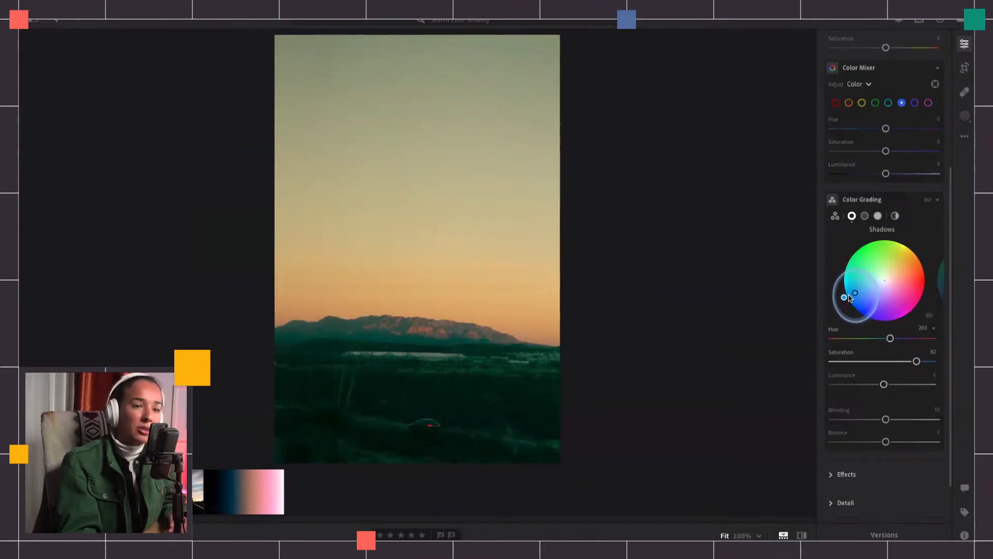
left_click_drag(855, 294, 853, 296)
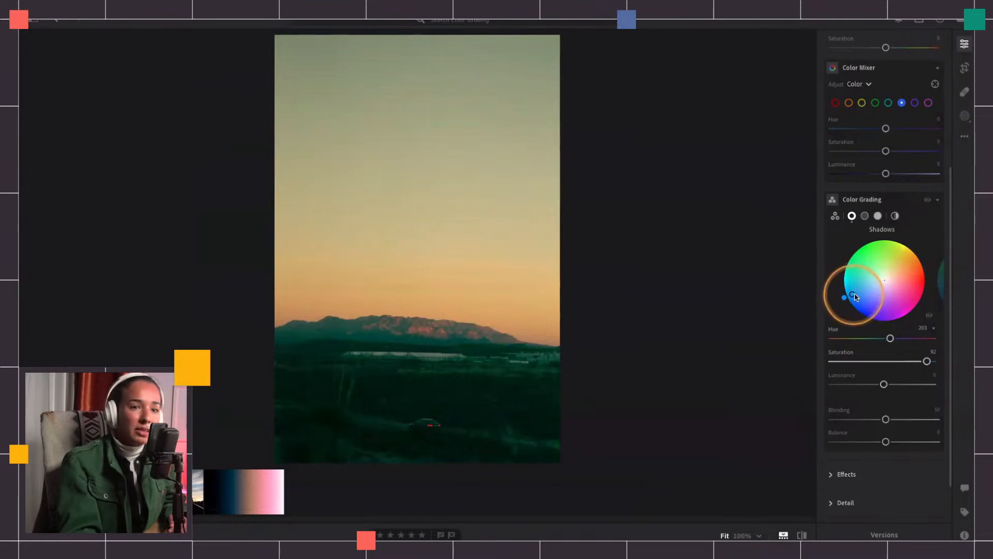
Set the shadows' luminance to +10 and shift the color grade's Balance to +20.
mouse_move(886, 385)
left_mouse_down()
mouse_move(804, 390)
mouse_move(867, 386)
left_mouse_up()
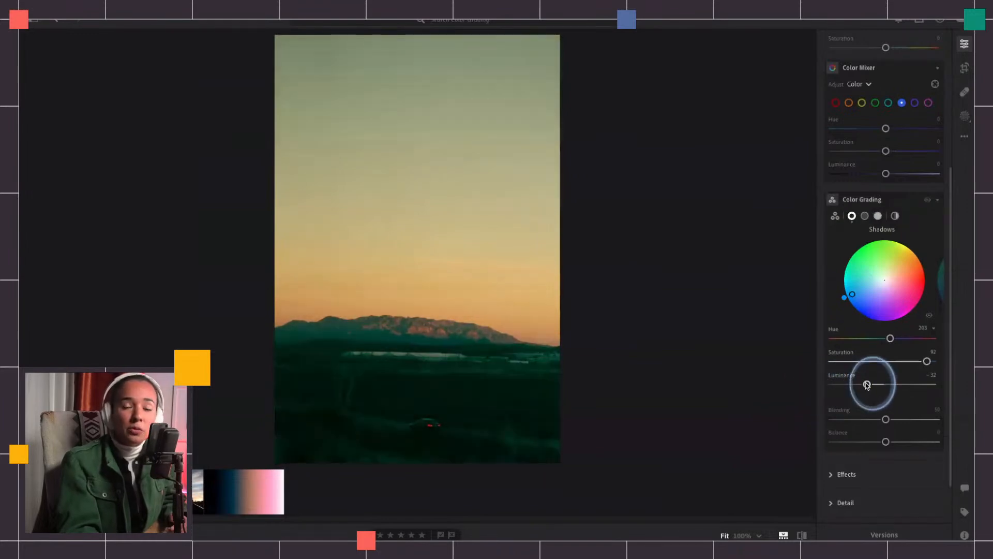
left_click_drag(867, 385, 889, 384)
mouse_move(885, 441)
left_mouse_down()
mouse_move(909, 441)
mouse_move(853, 439)
mouse_move(897, 438)
left_mouse_up()
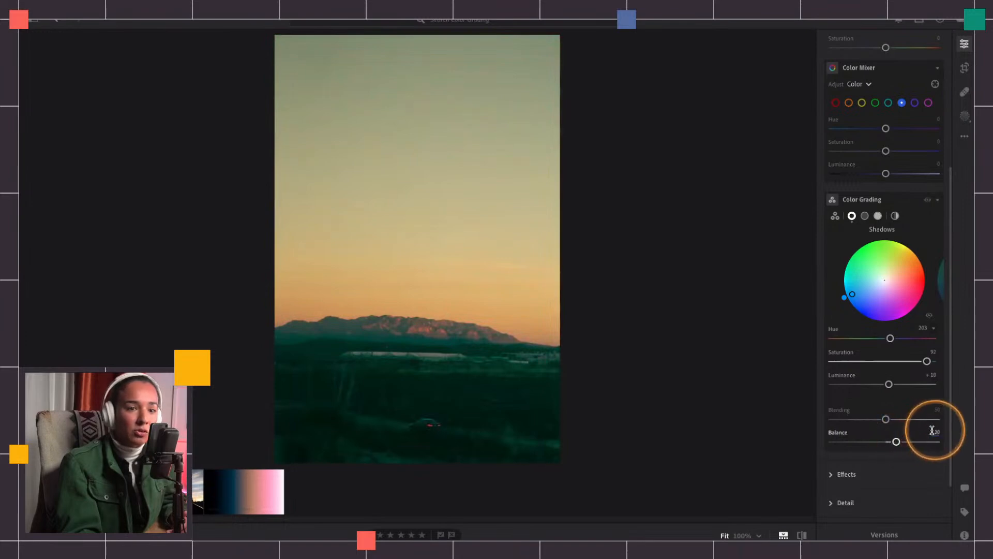
Tint the sunset photo's midtones magenta at hue 314 with saturation 58.
left_click(938, 282)
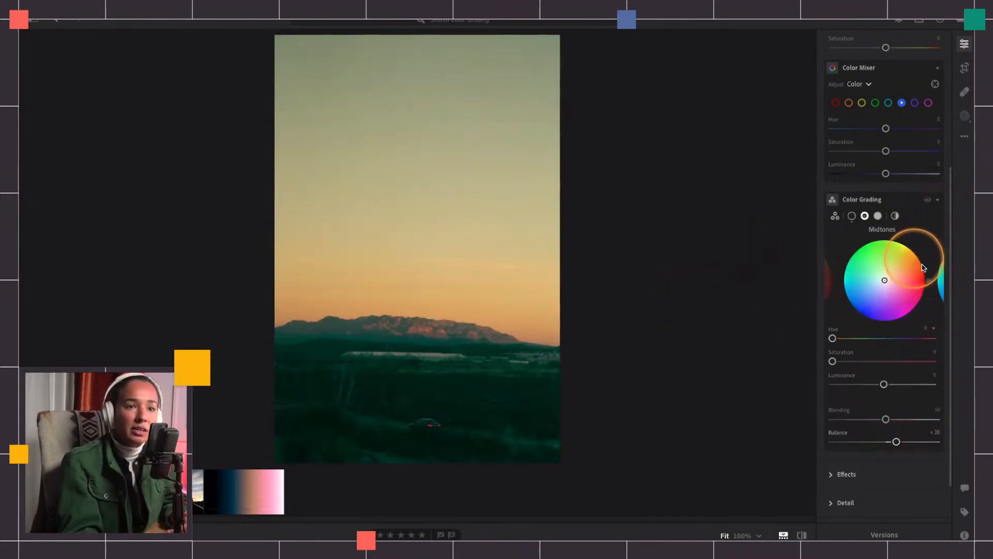
left_click_drag(885, 281, 895, 290)
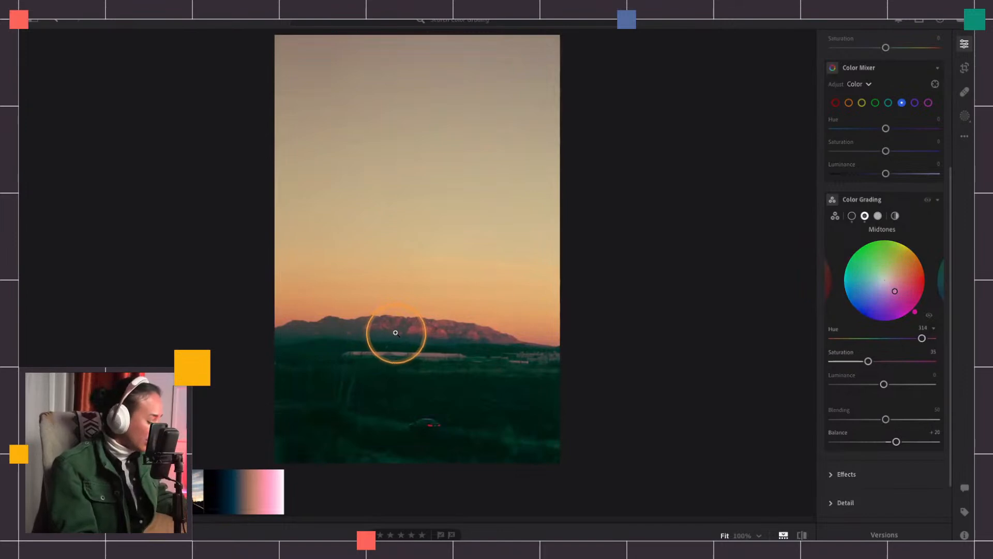
key("alt")
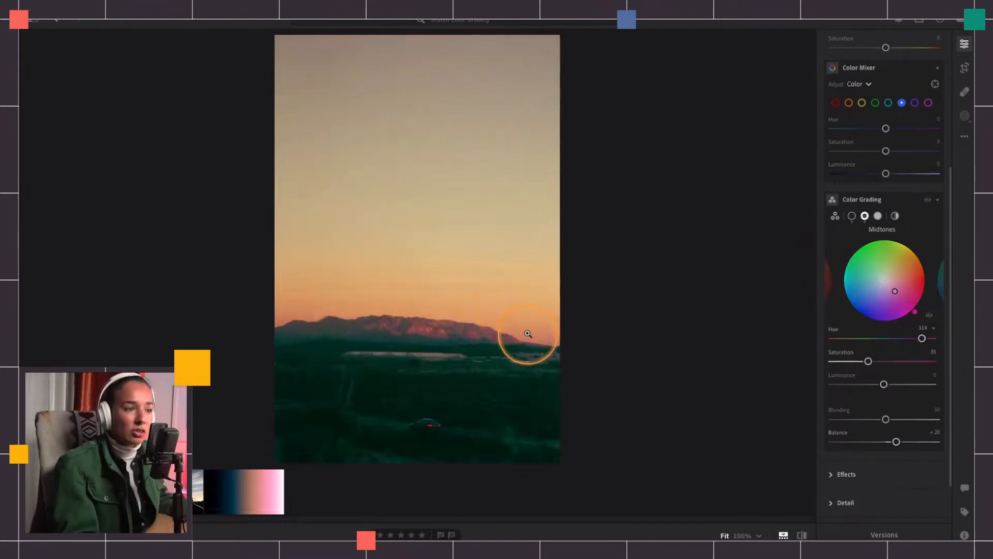
key("alt")
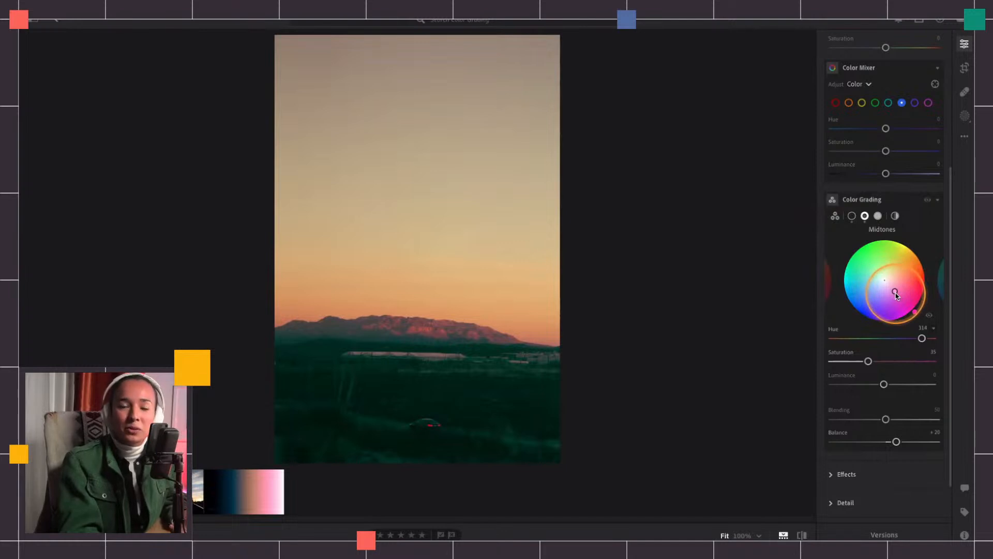
left_click_drag(895, 293, 901, 299)
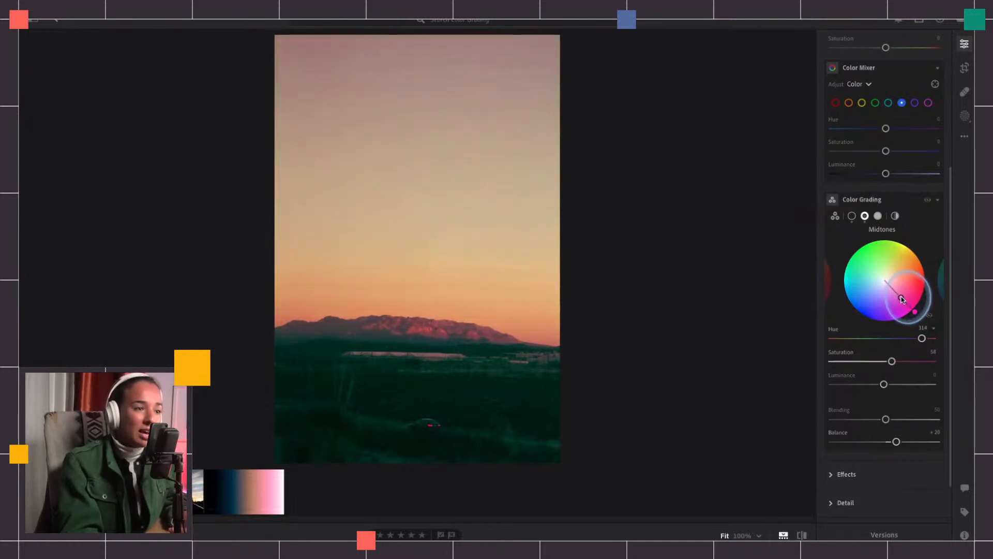
Try a green tint at about hue 142 on the sunset photo's highlights.
left_click(937, 285)
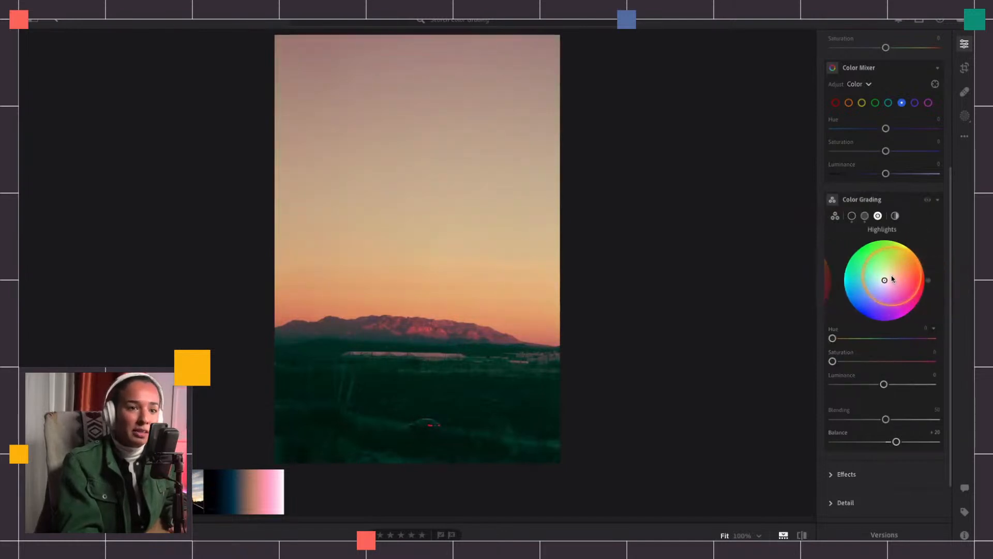
left_click_drag(927, 283, 914, 253)
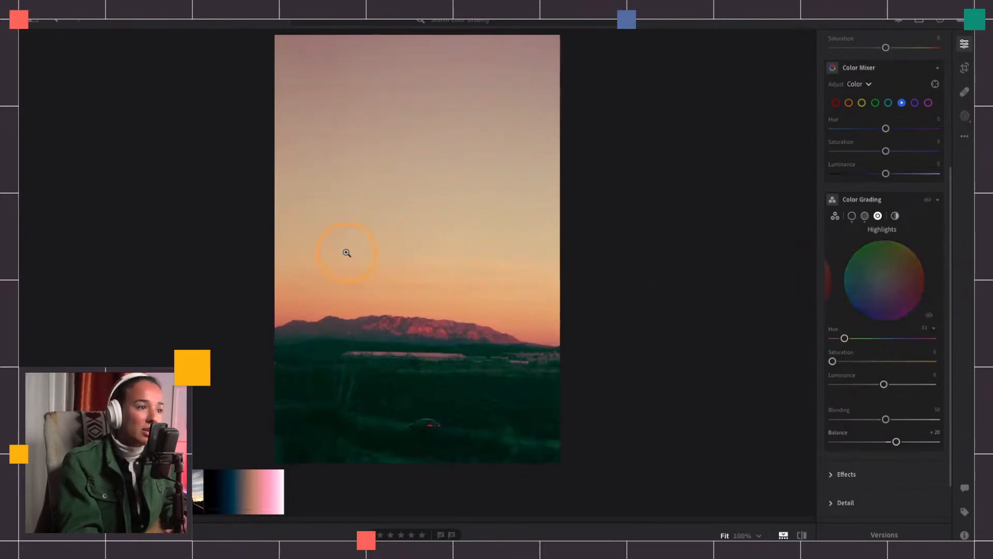
key("alt")
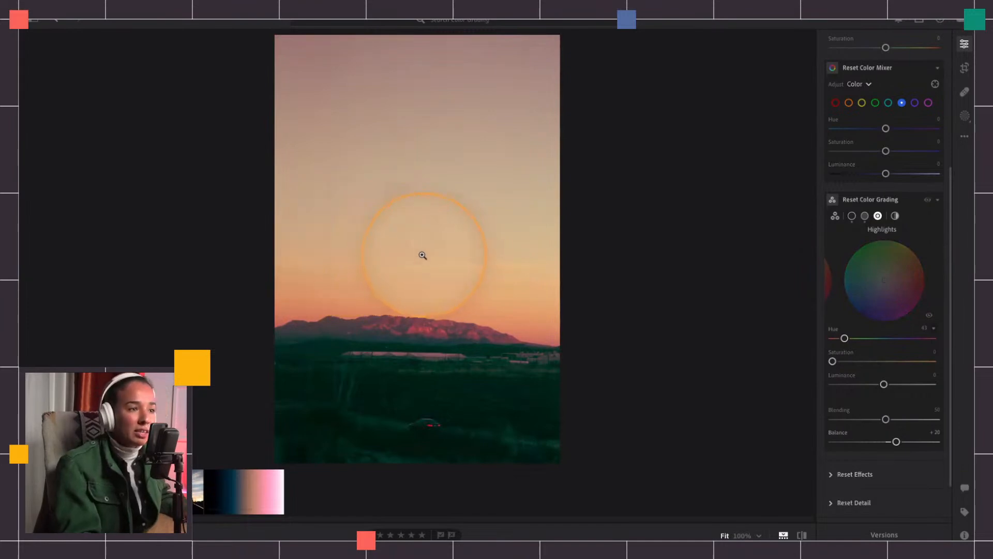
left_click_drag(888, 287, 875, 273)
key("alt")
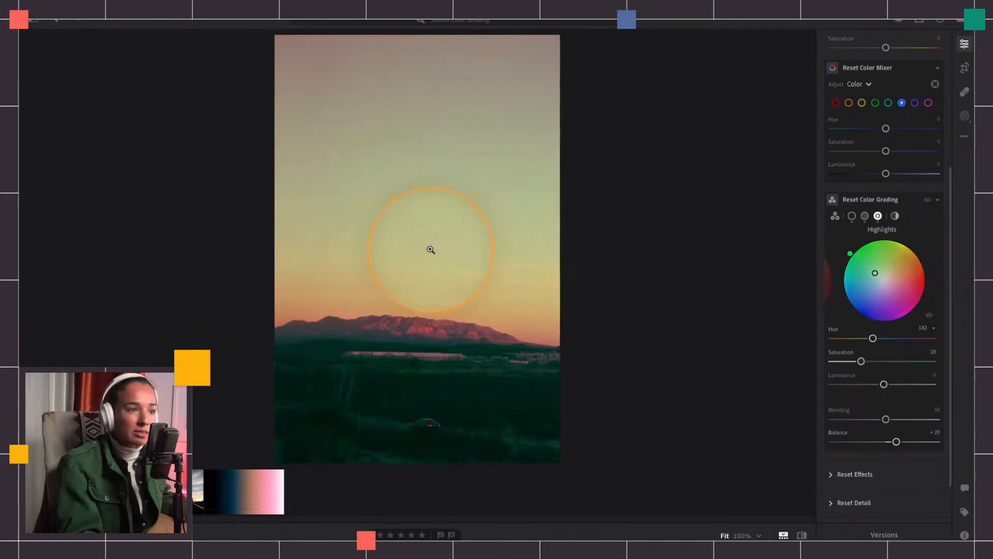
Tint the highlights warm orange, trying yellower hues before settling at about hue 18 with saturation 41.
left_click_drag(876, 273, 901, 276)
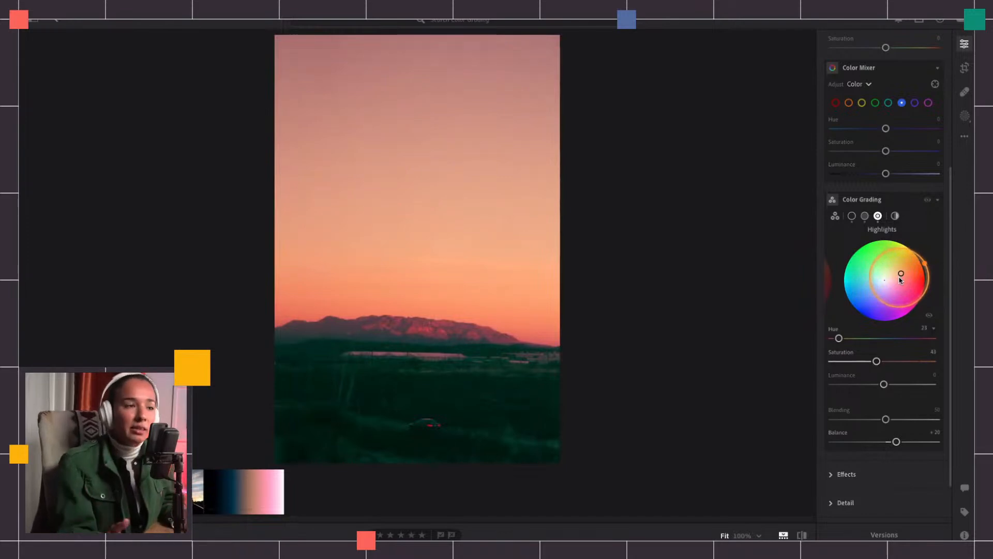
left_click_drag(925, 263, 915, 246)
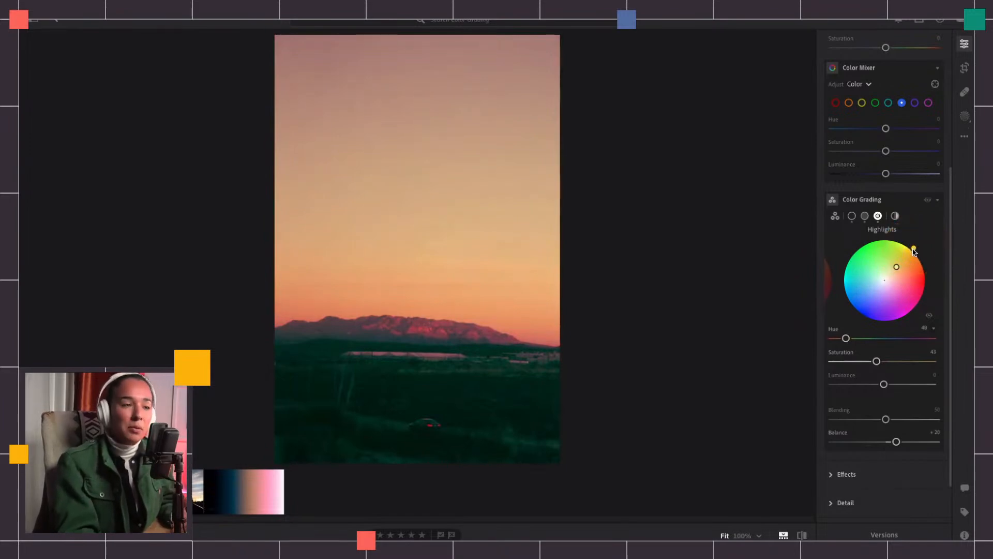
left_click(913, 251)
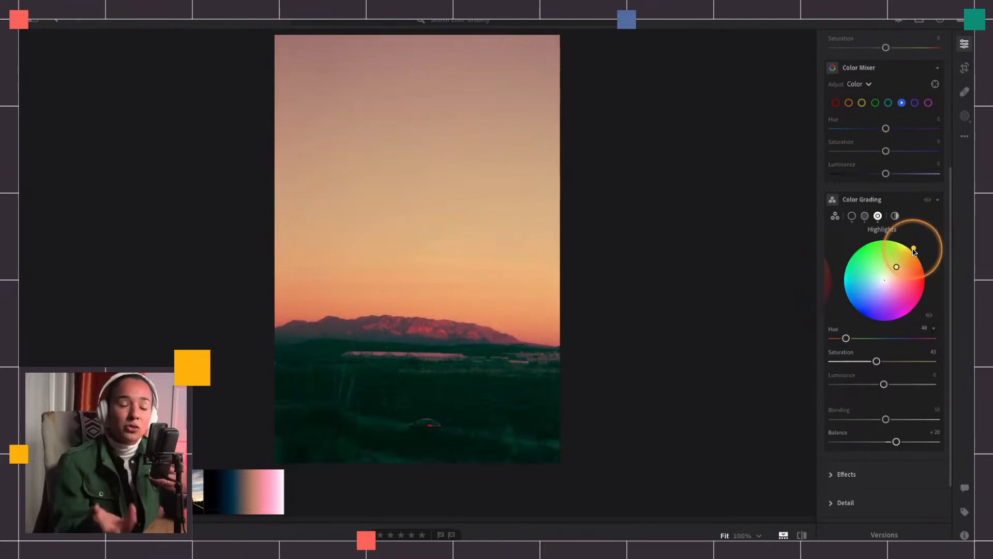
mouse_move(896, 268)
left_mouse_down()
mouse_move(918, 254)
mouse_move(912, 275)
mouse_move(925, 266)
mouse_move(904, 279)
left_mouse_up()
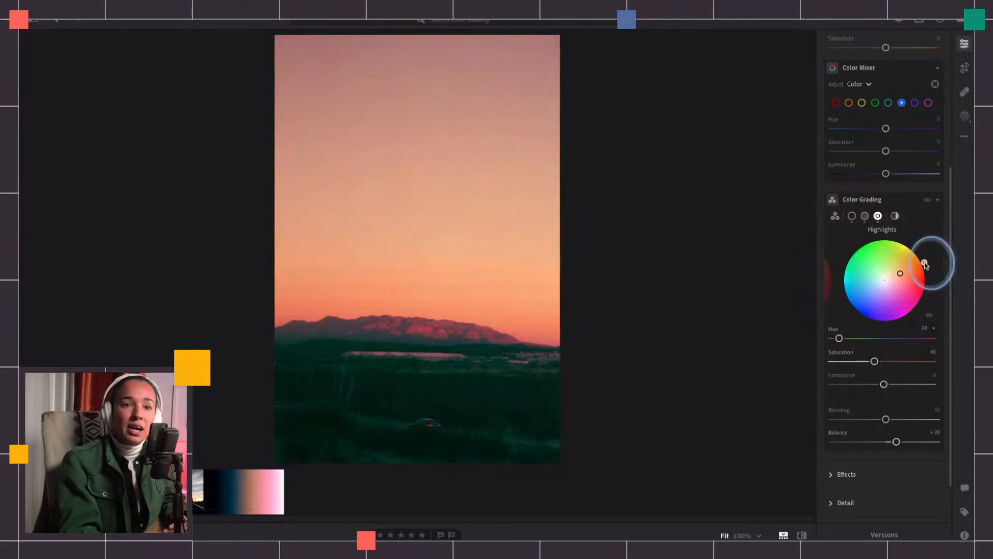
left_click_drag(926, 268, 924, 270)
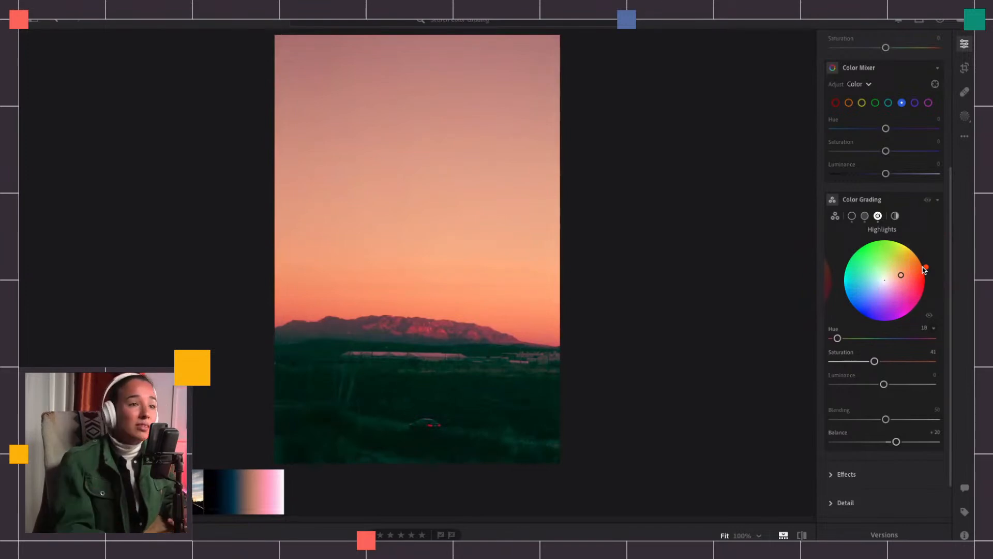
left_click_drag(927, 267, 927, 266)
left_click(927, 266)
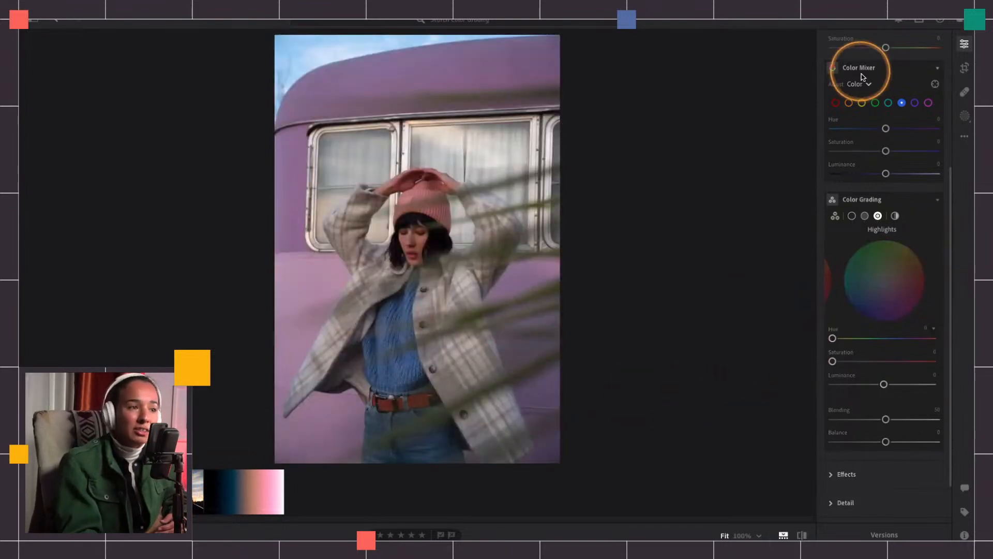
Tint the van portrait's shadows green at about hue 110 in the color grade.
left_click(852, 216)
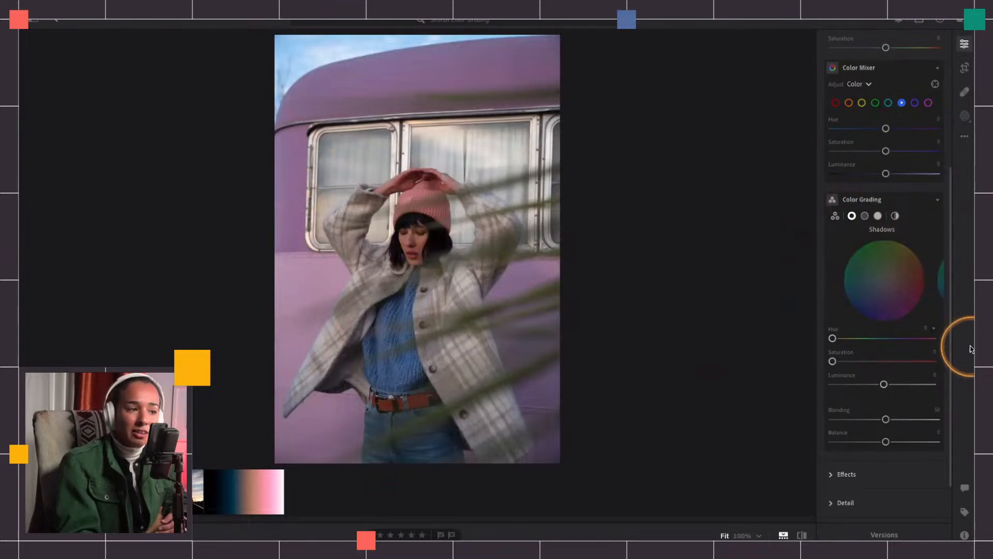
left_click_drag(885, 280, 877, 261)
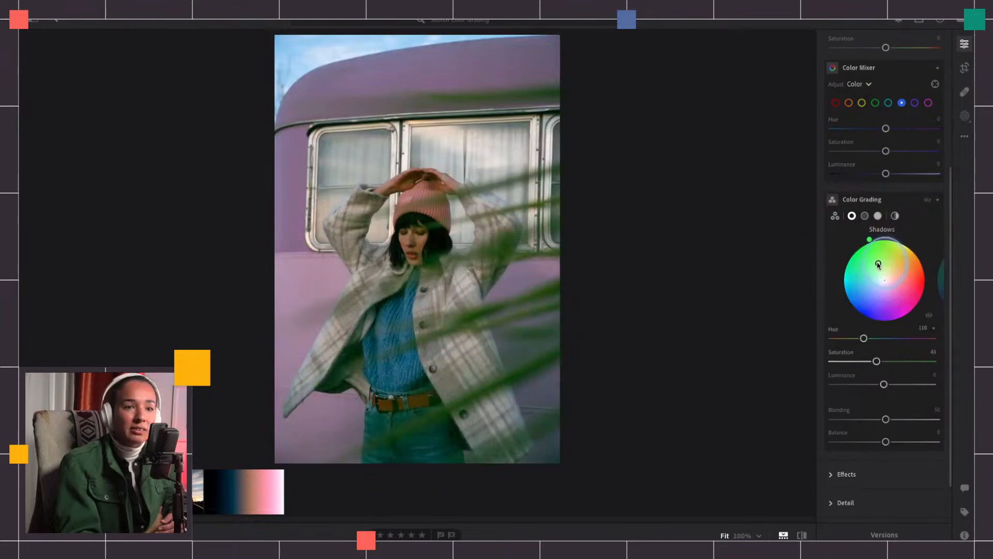
Try a green tint at hue 103, saturation 34 on the portrait's midtones and pull it back to nearly neutral.
left_click(938, 281)
left_click_drag(884, 280, 881, 270)
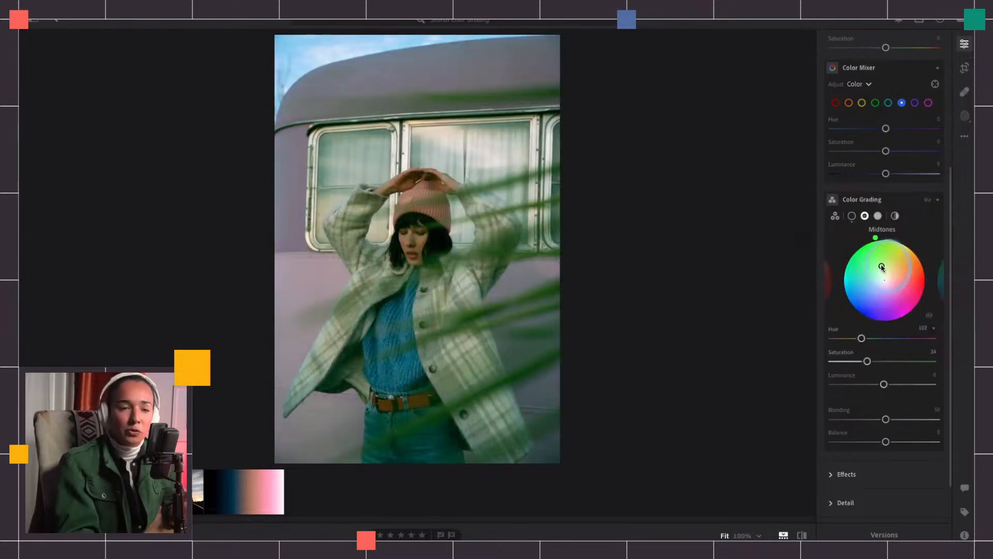
mouse_move(882, 271)
left_mouse_down()
mouse_move(891, 292)
mouse_move(878, 269)
mouse_move(883, 279)
left_mouse_up()
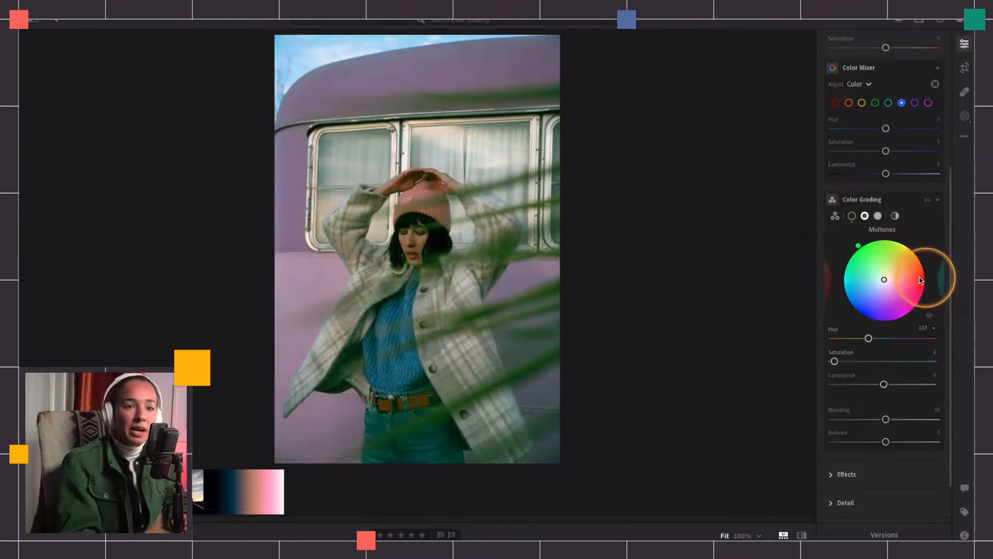
Tint the portrait's highlights magenta at hue 304 with saturation about 61.
left_click(938, 282)
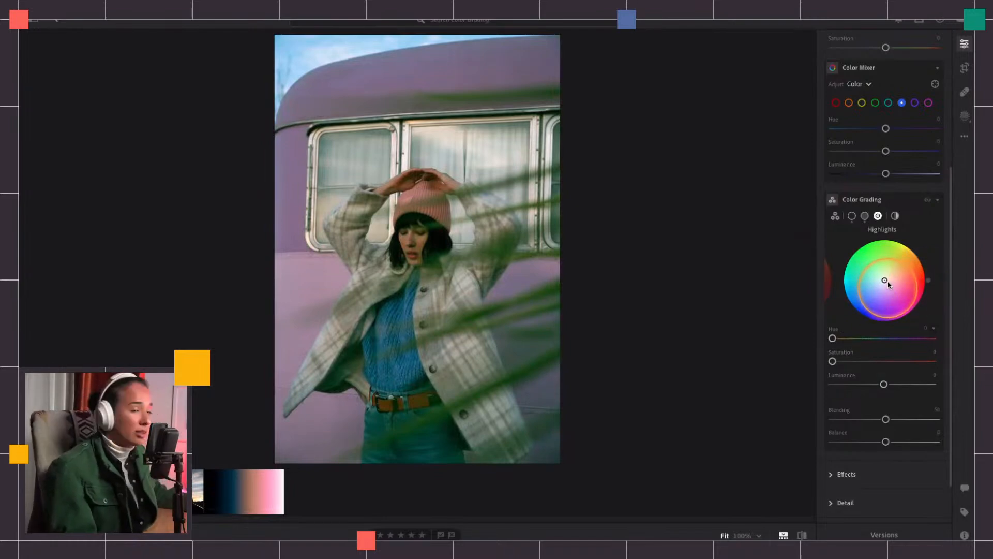
left_click_drag(884, 281, 899, 302)
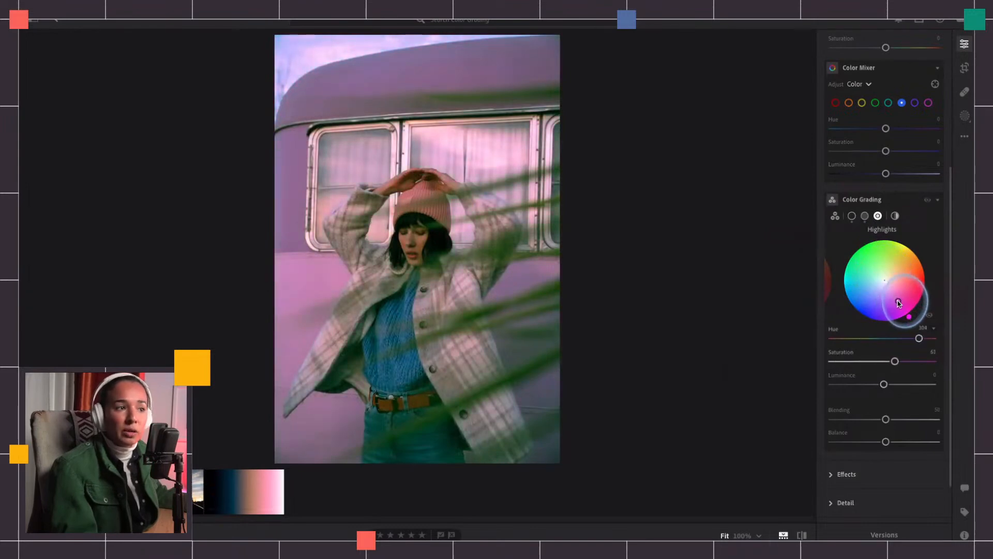
Raise the portrait's Highlights in the Light settings to about +36.
scroll(879, 207, "up", 5)
left_click(837, 75)
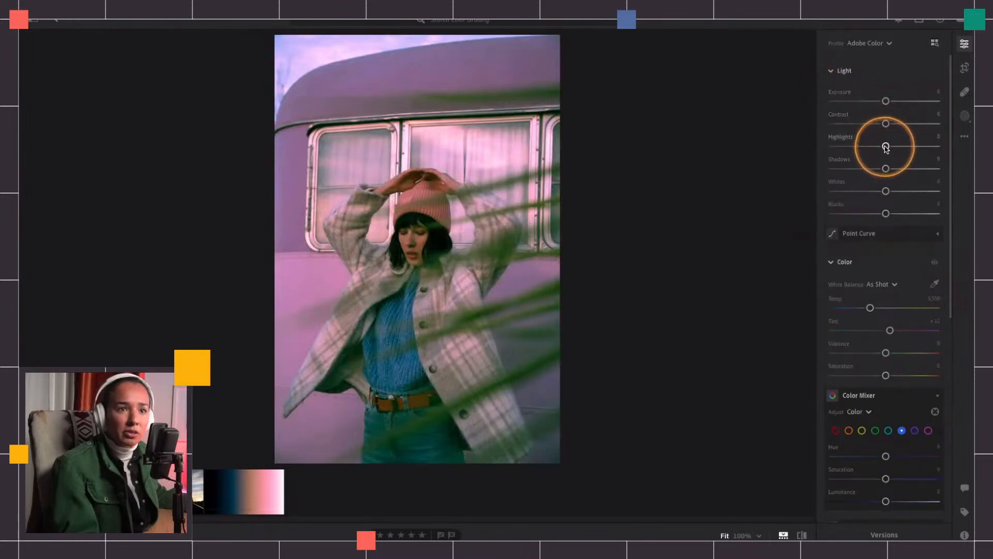
left_click_drag(885, 146, 904, 147)
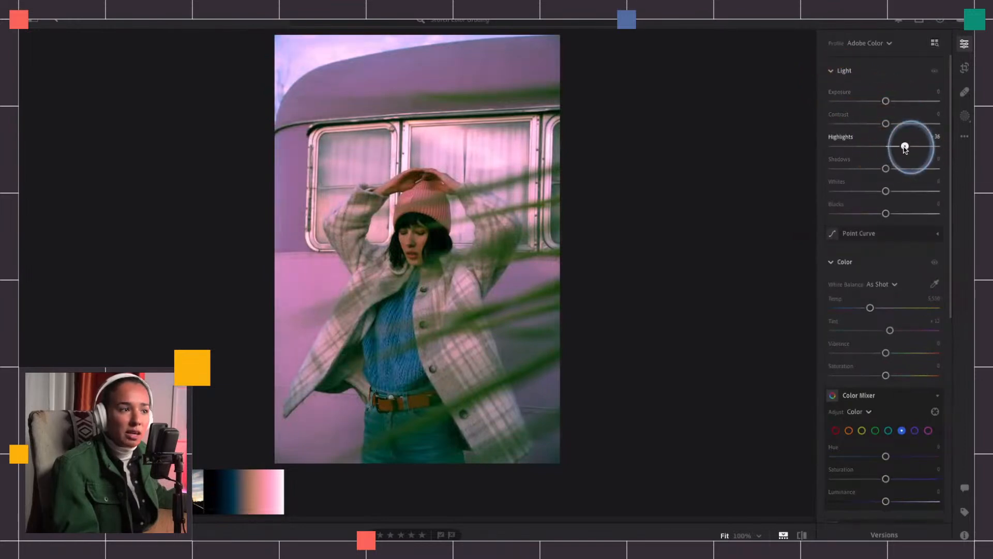
left_click(833, 71)
Give the portrait's midtones a faint red tint at hue 3 with saturation 13.
scroll(916, 373, "down", 3)
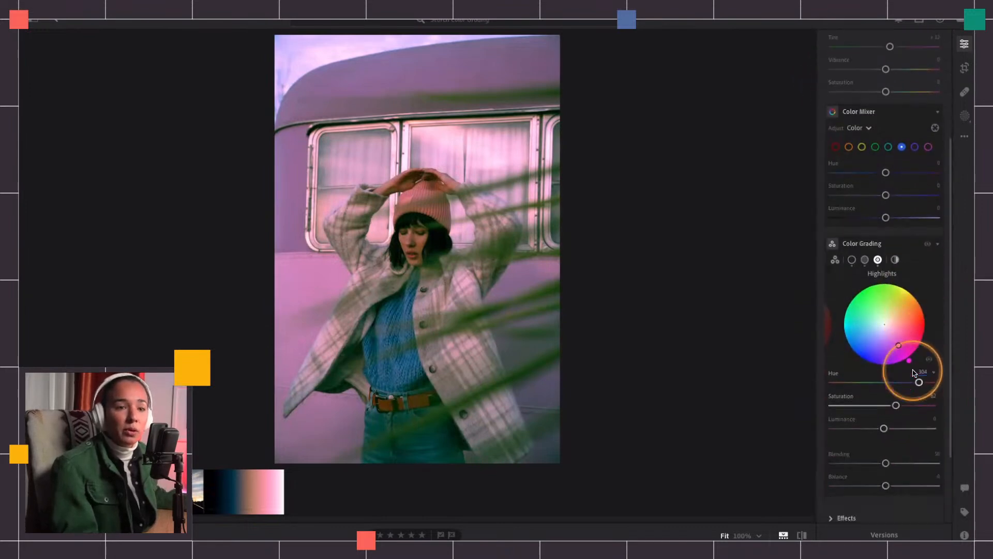
left_click(831, 327)
mouse_move(885, 324)
left_mouse_down()
mouse_move(896, 321)
mouse_move(880, 331)
mouse_move(890, 324)
left_mouse_up()
Set the color grade's Blending to 60 and Balance to +12.
left_click(887, 464)
mouse_move(888, 466)
left_mouse_down()
mouse_move(920, 463)
mouse_move(882, 487)
mouse_move(860, 486)
mouse_move(898, 486)
mouse_move(887, 486)
mouse_move(917, 463)
mouse_move(897, 464)
left_mouse_up()
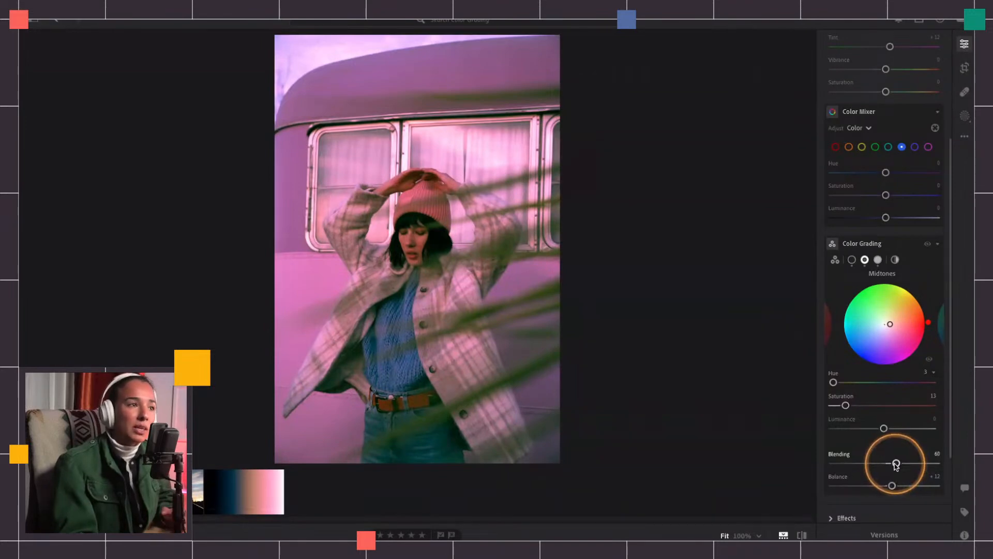
left_click_drag(928, 321, 891, 326)
Refine the shadows' green tint to hue 124, trying stronger color before settling at saturation about 33, and lower their luminance to about -31.
left_click(827, 314)
left_click_drag(877, 310, 862, 288)
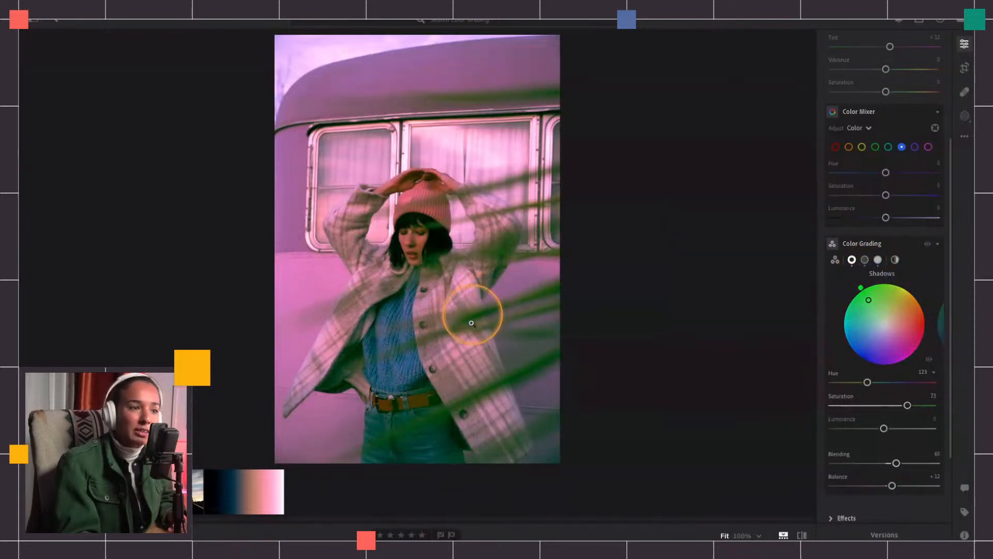
left_click_drag(869, 301, 863, 338)
left_click_drag(892, 381, 850, 428)
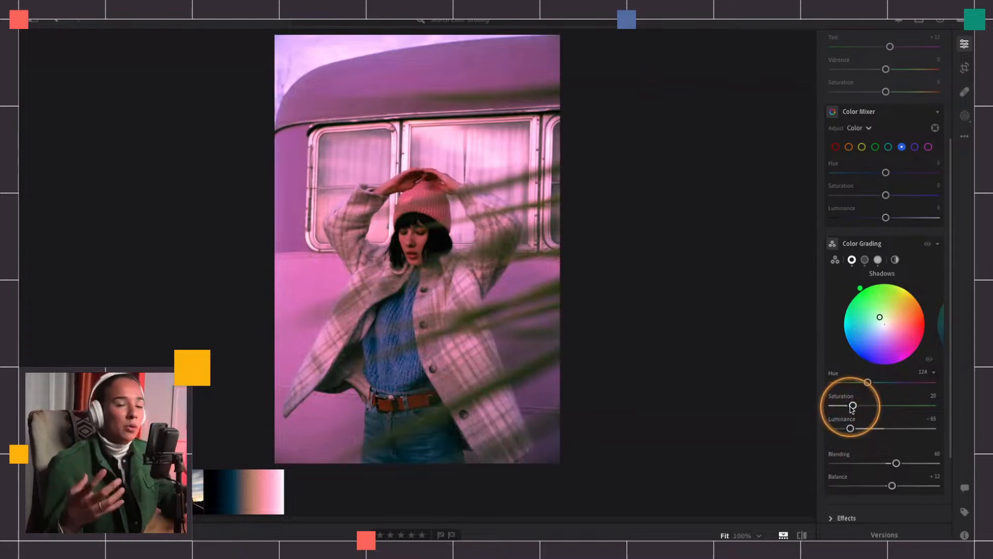
left_click_drag(854, 405, 858, 406)
left_click_drag(852, 428, 864, 405)
left_click_drag(859, 429, 866, 429)
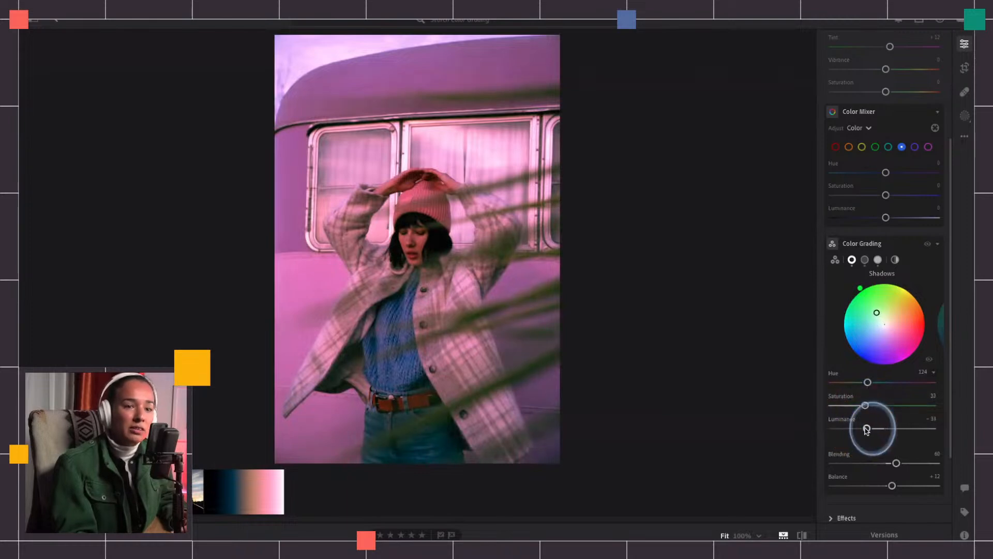
Open the railway sunset photo and tint its shadows purple at hue 277 with saturation 100.
left_click(197, 487)
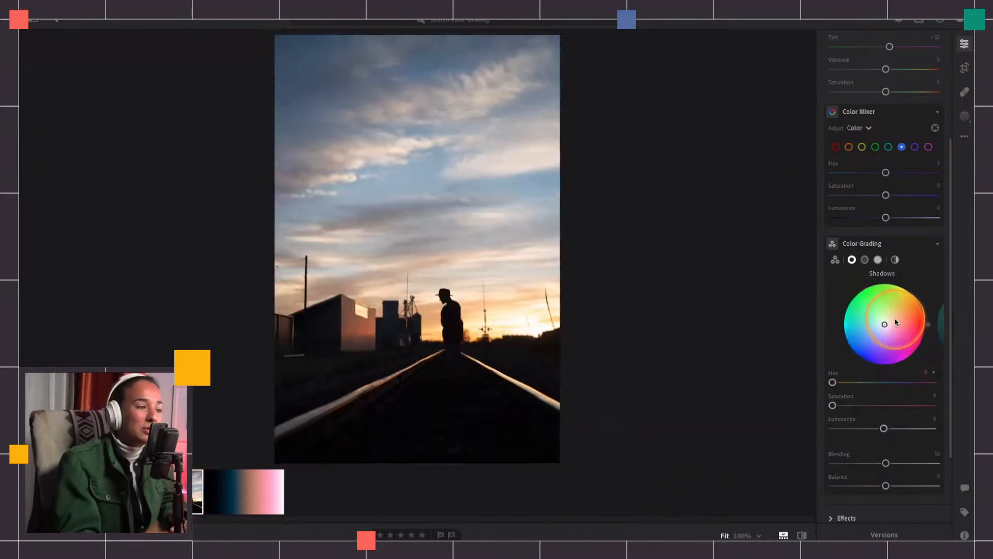
mouse_move(895, 320)
left_mouse_down()
mouse_move(885, 331)
mouse_move(890, 362)
left_mouse_up()
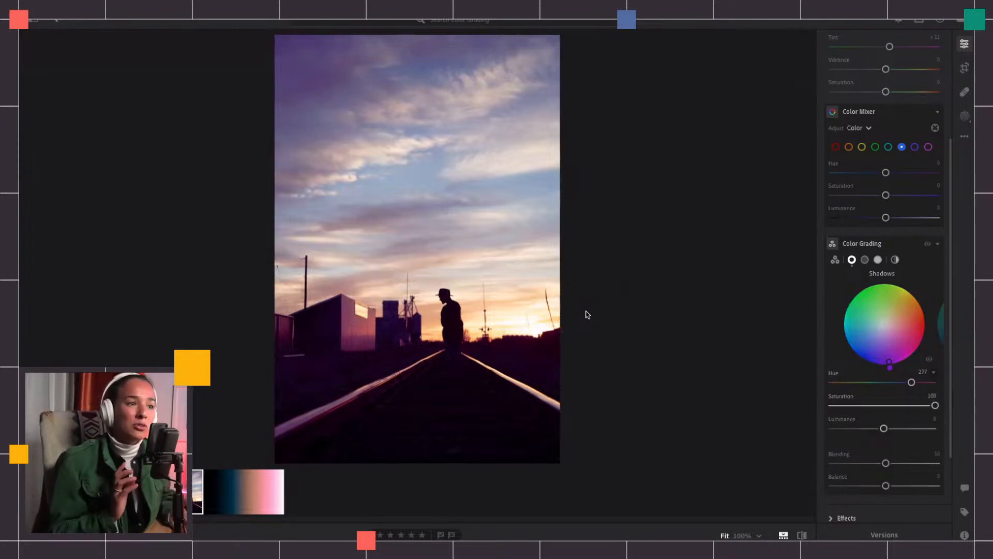
left_click(588, 281)
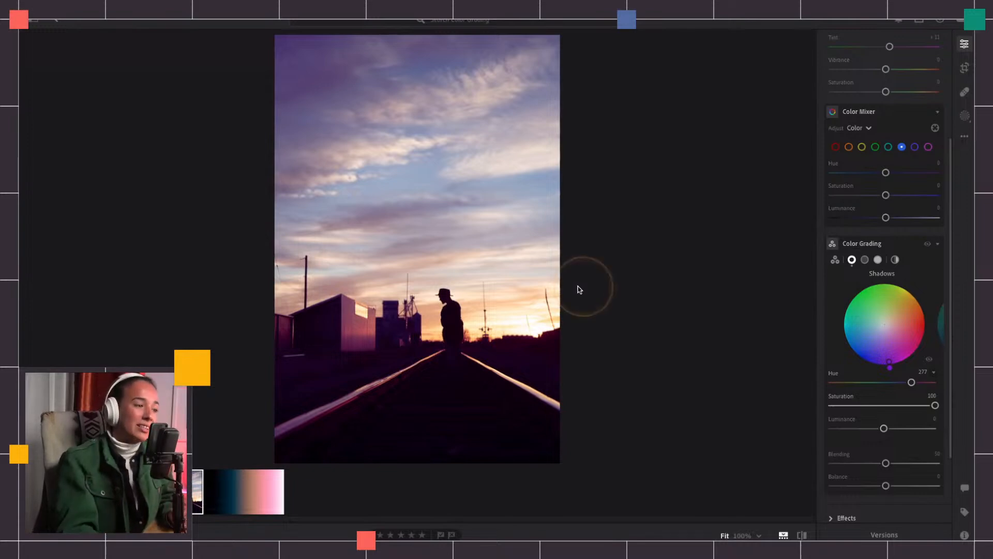
Open the tonal gradient image and review the Color Grading explanation.
left_click(258, 489)
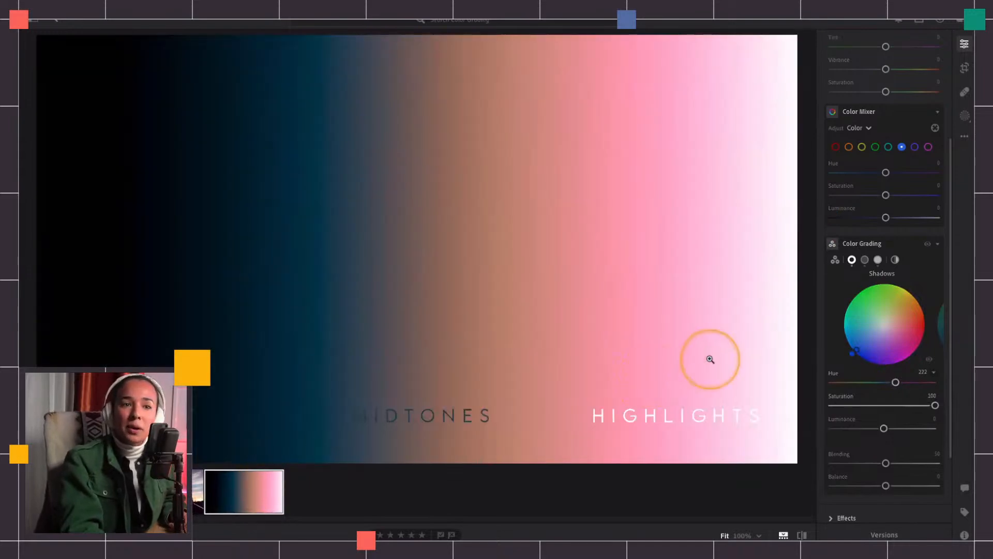
mouse_move(899, 245)
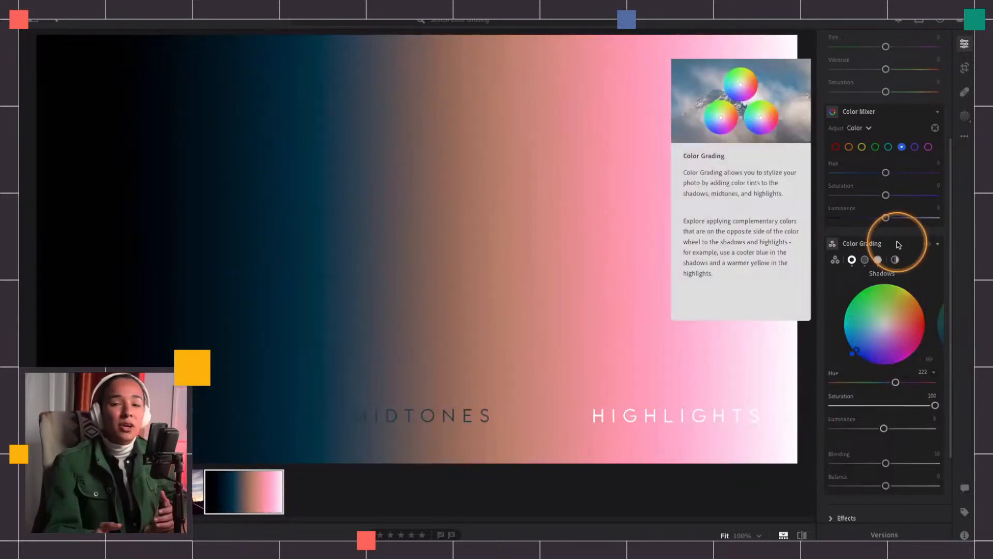